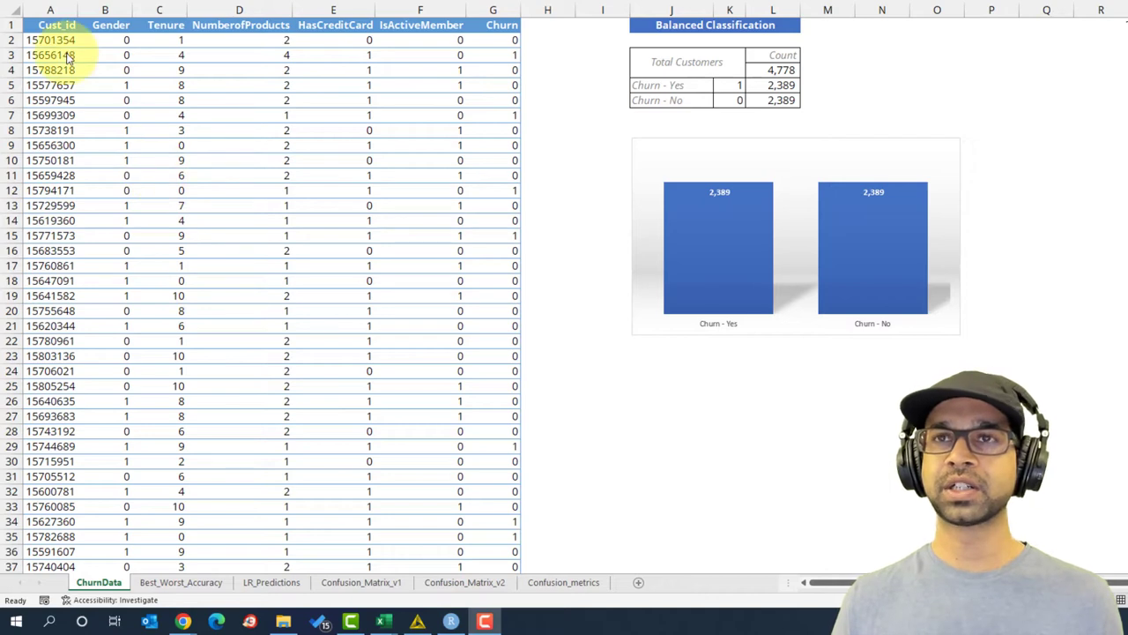
Step: Examine the ChurnData sheet's Churn column, the predictor columns Gender to IsActiveMember, and the Balanced Classification counts for Churn - Yes and Churn - No
click(772, 76)
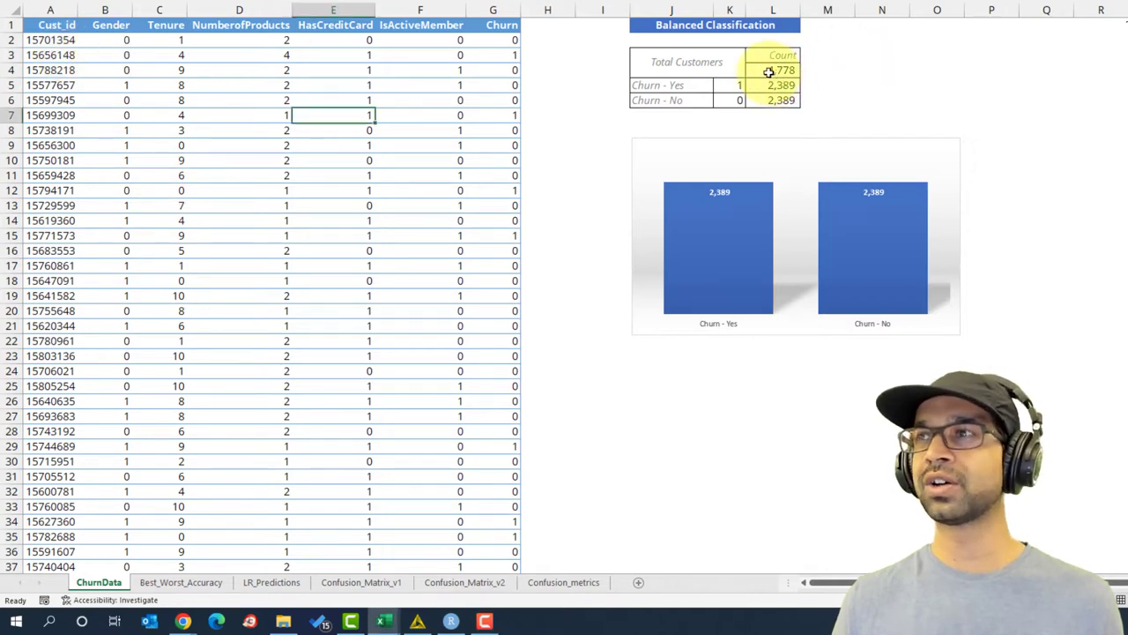
click(768, 72)
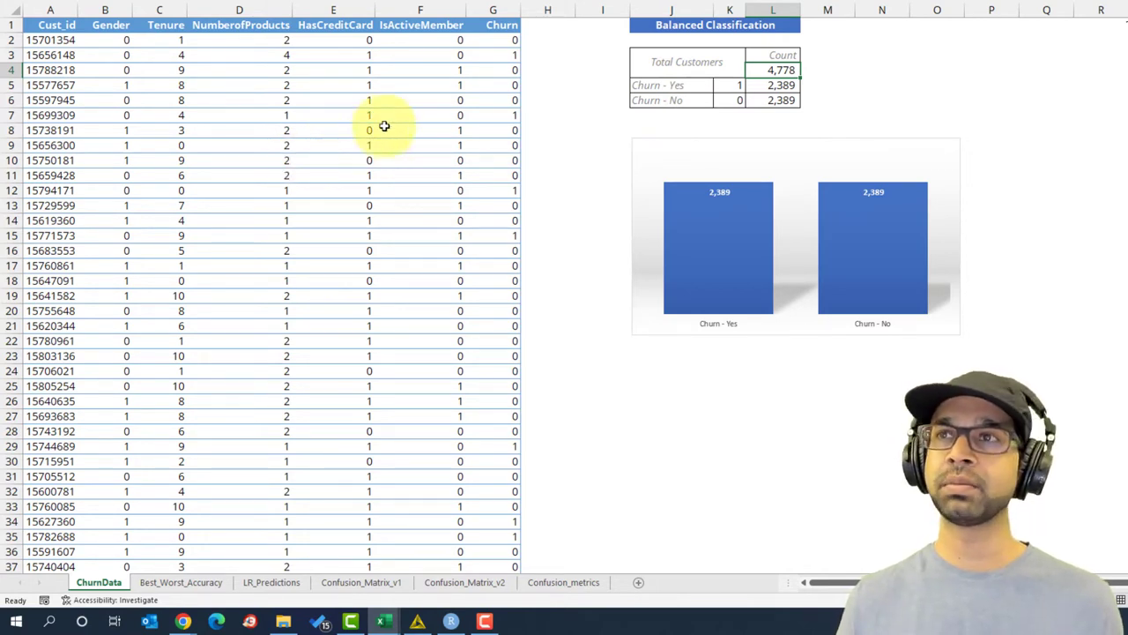
click(504, 10)
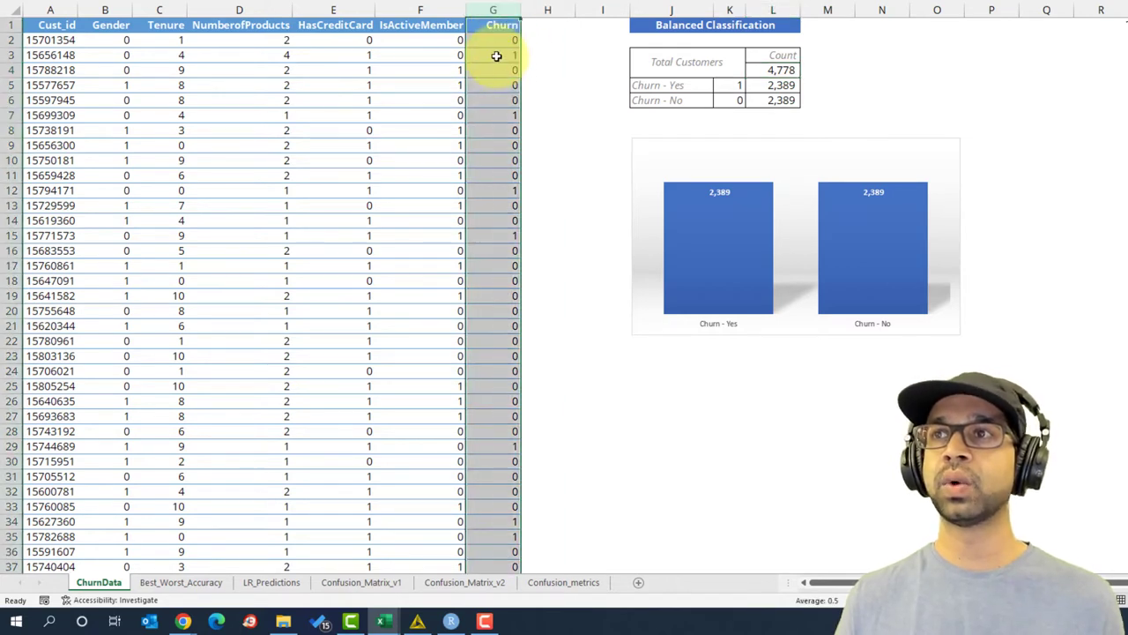
click(496, 55)
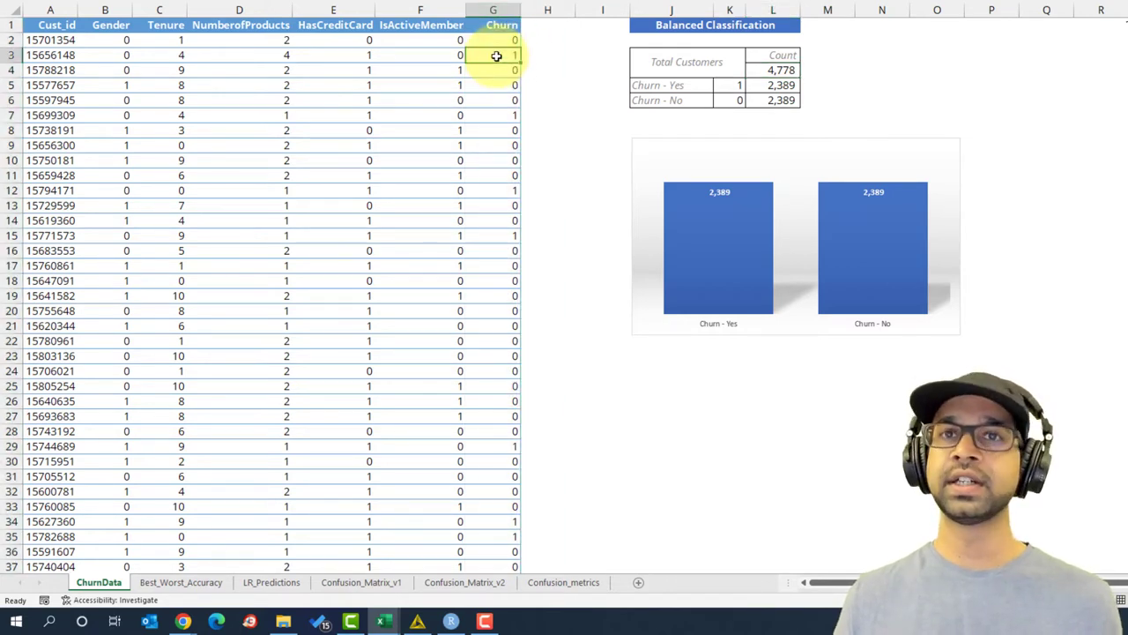
click(501, 40)
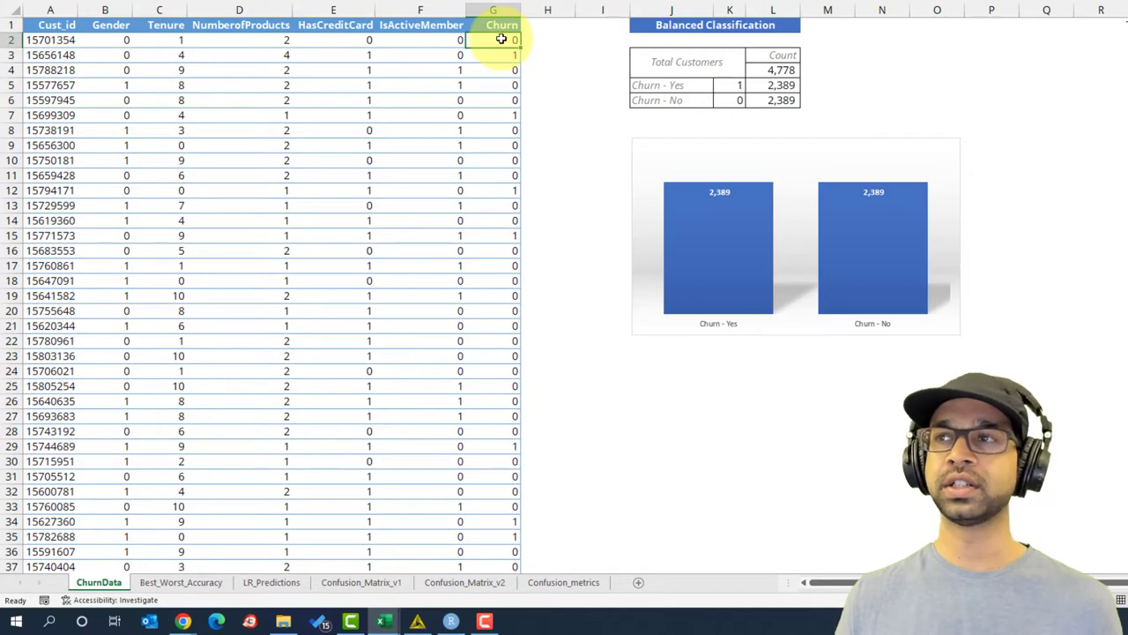
click(723, 26)
drag(726, 26, 731, 96)
click(776, 77)
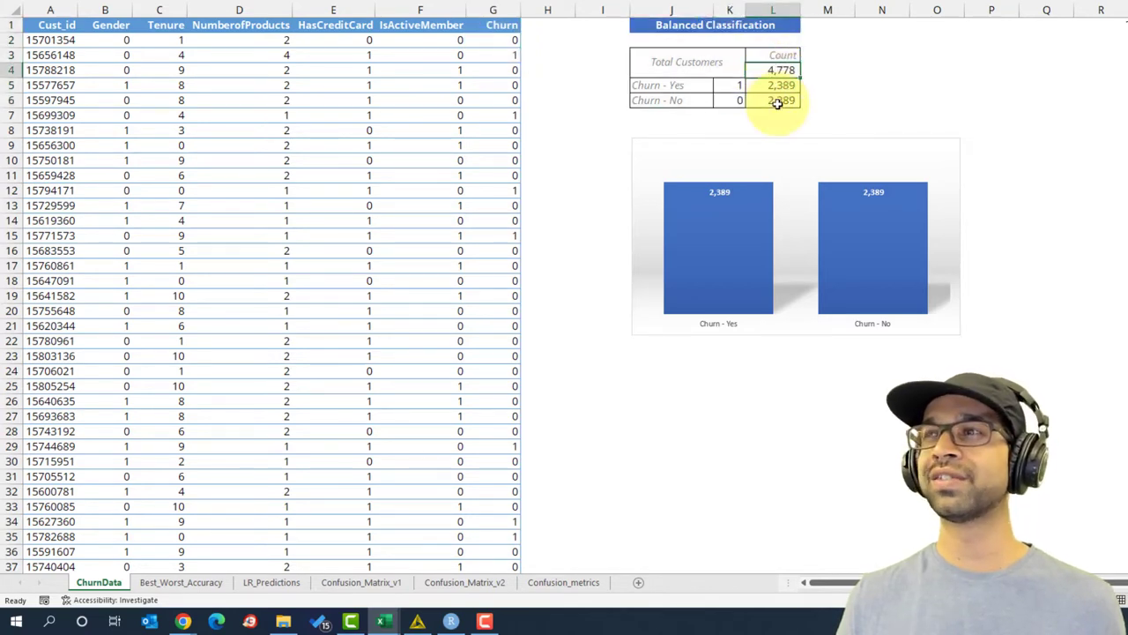
drag(693, 86, 779, 85)
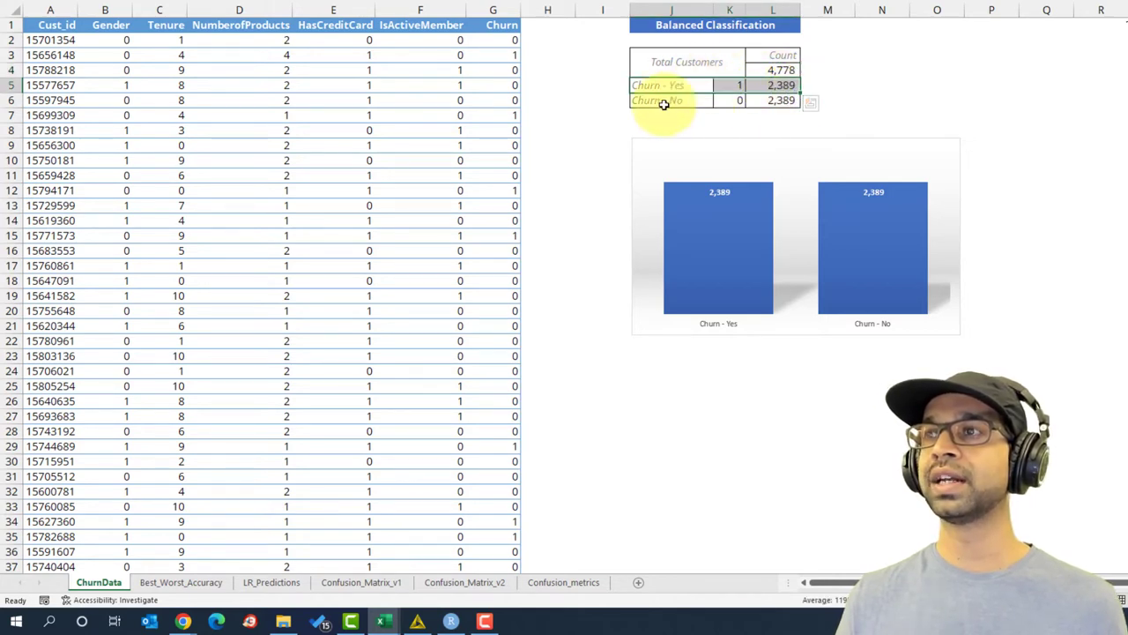
click(791, 100)
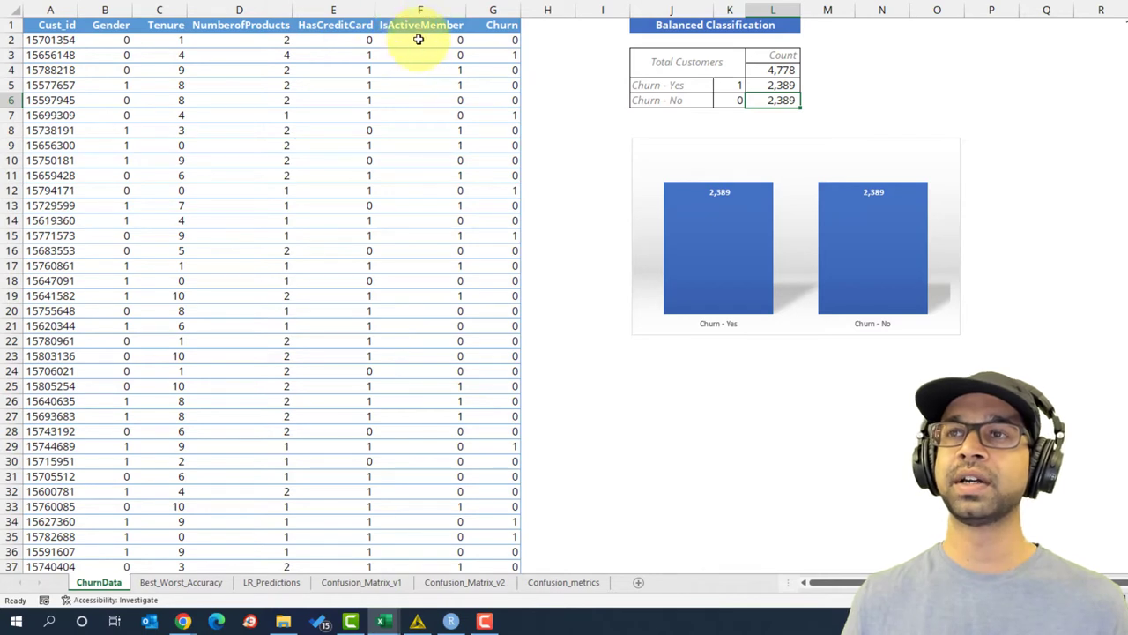
drag(411, 10, 126, 30)
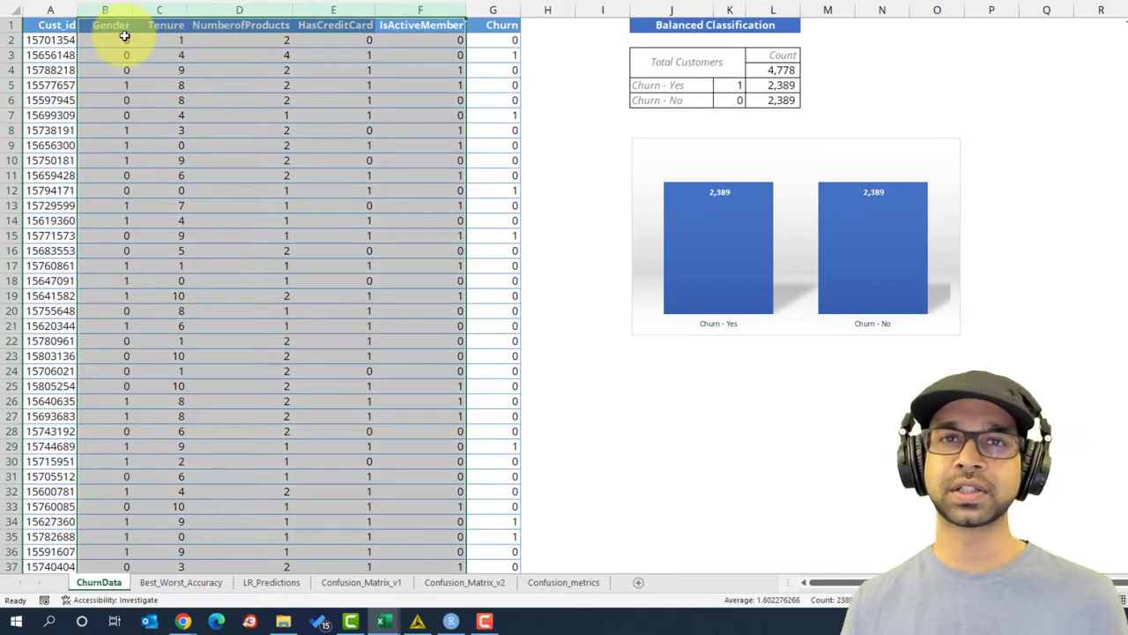
click(503, 80)
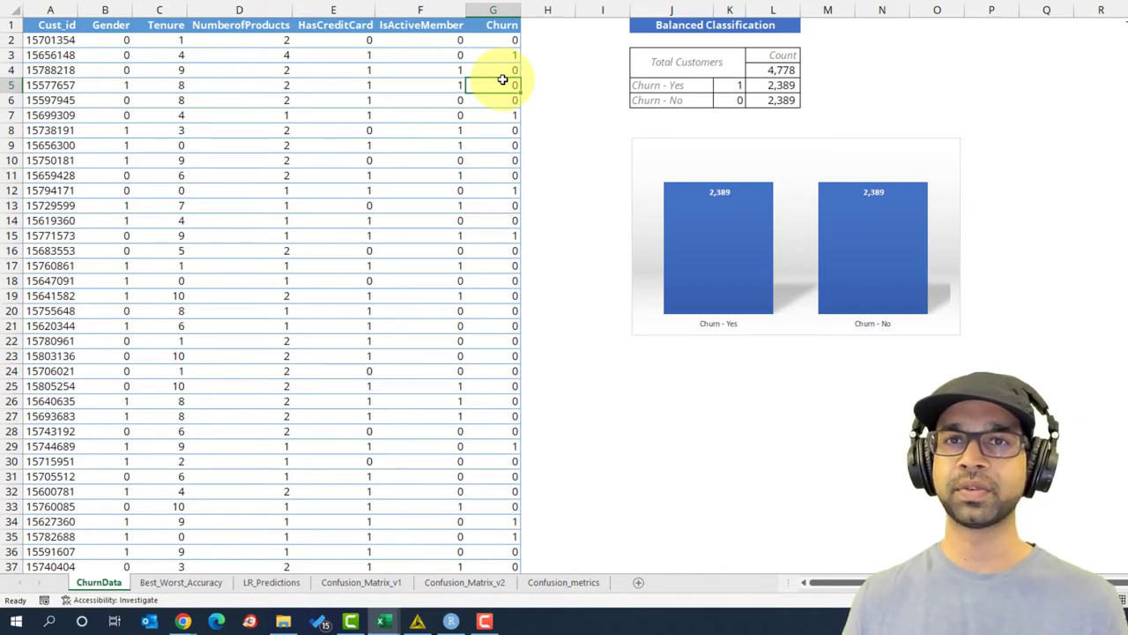
Step: Review the Actual total, 1 and 0 counts in the Best_Worst_Accuracy sheet's summary table, cross-checking with the ChurnData sheet
click(181, 582)
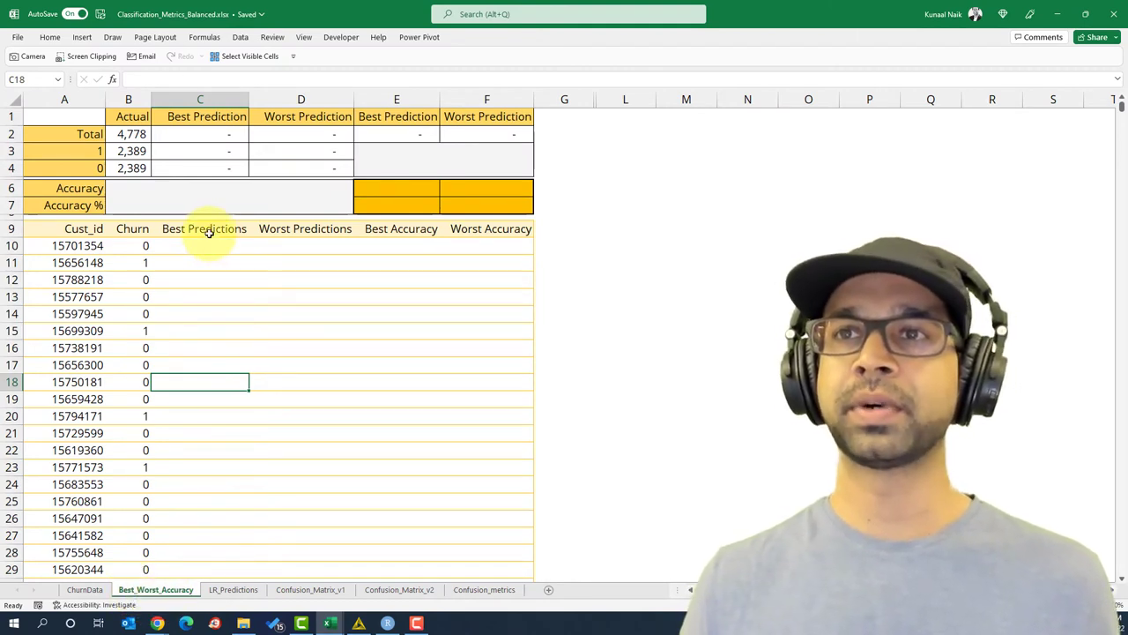
click(219, 246)
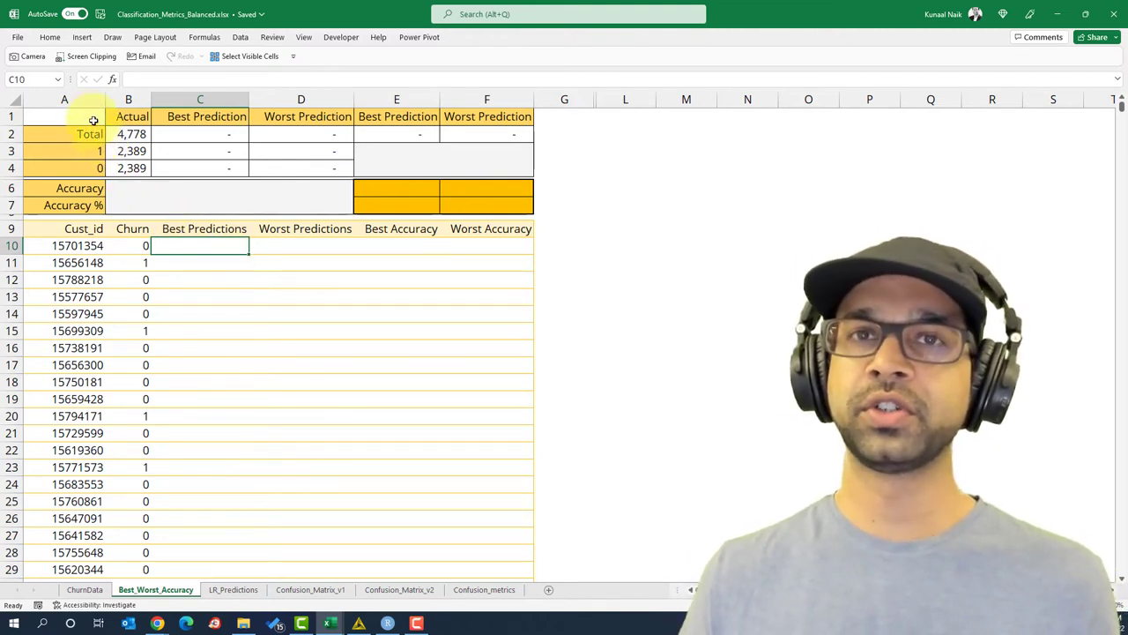
drag(88, 117, 126, 169)
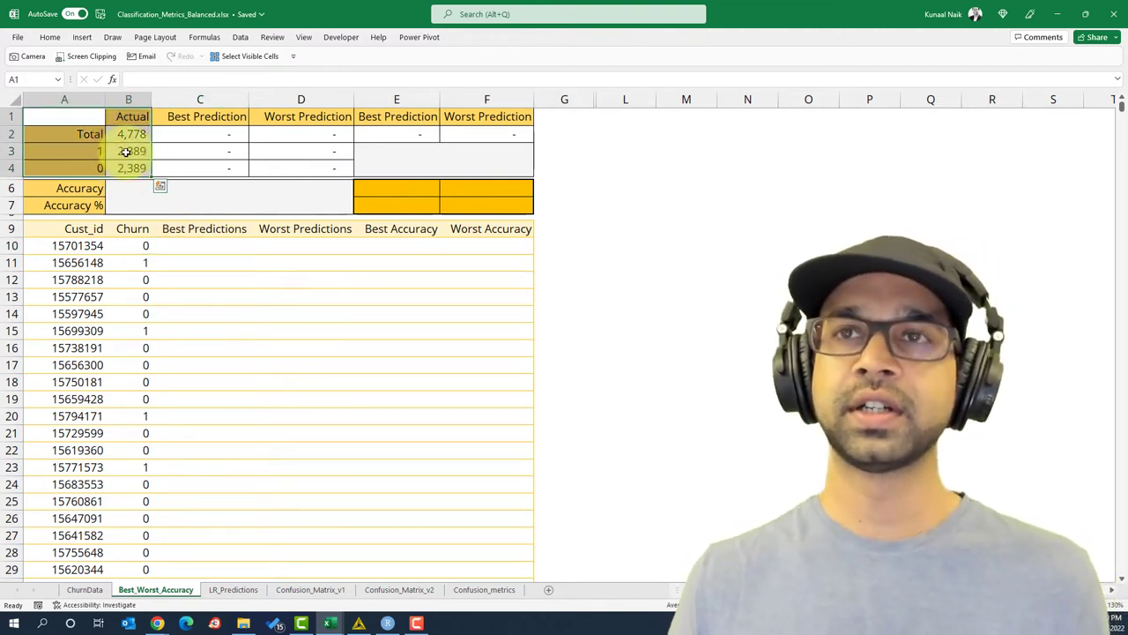
click(84, 589)
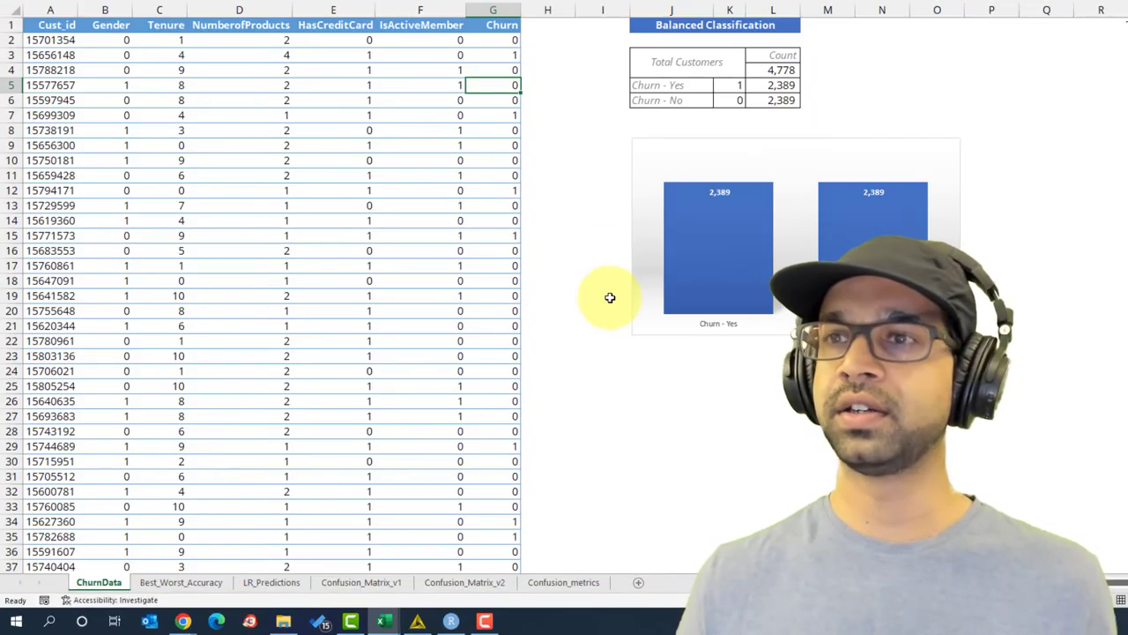
click(168, 583)
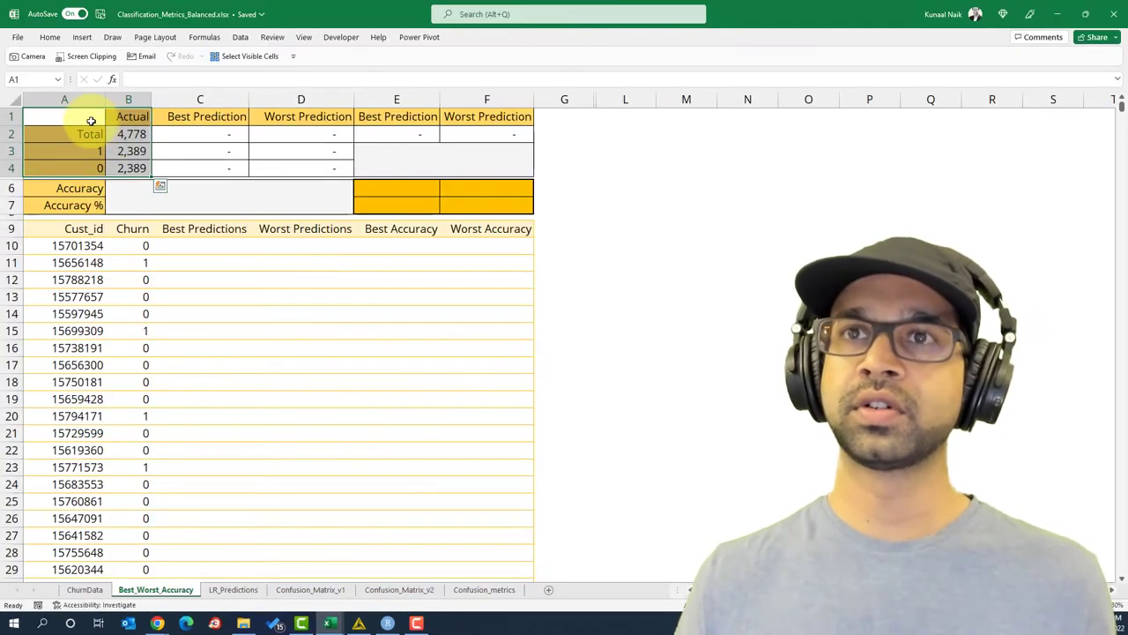
drag(88, 118, 118, 136)
click(123, 118)
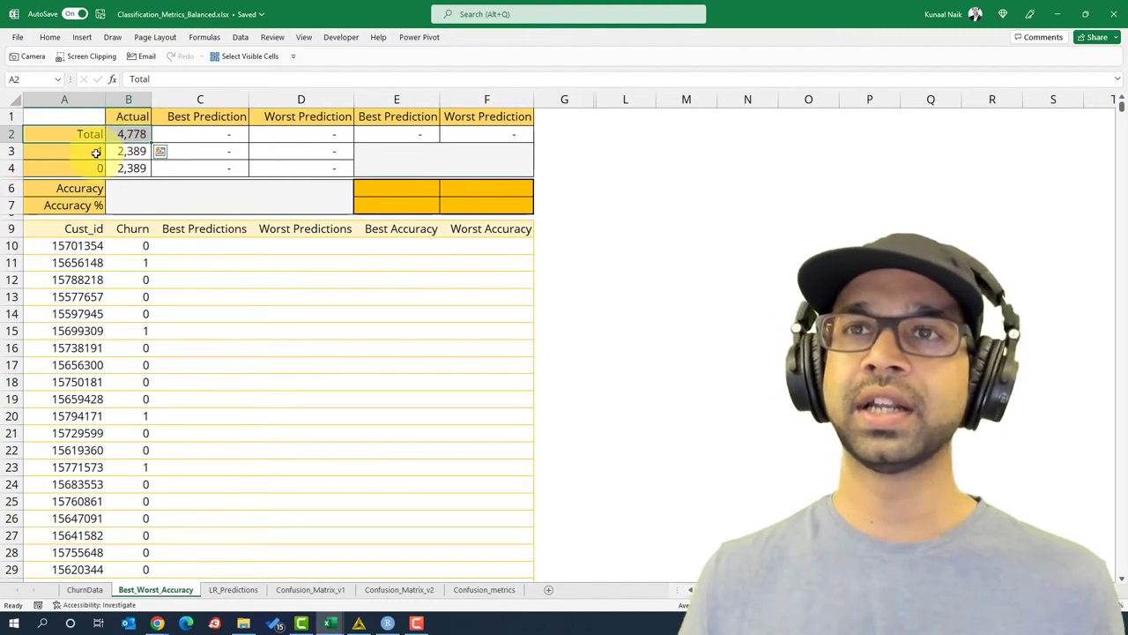
drag(93, 153, 114, 152)
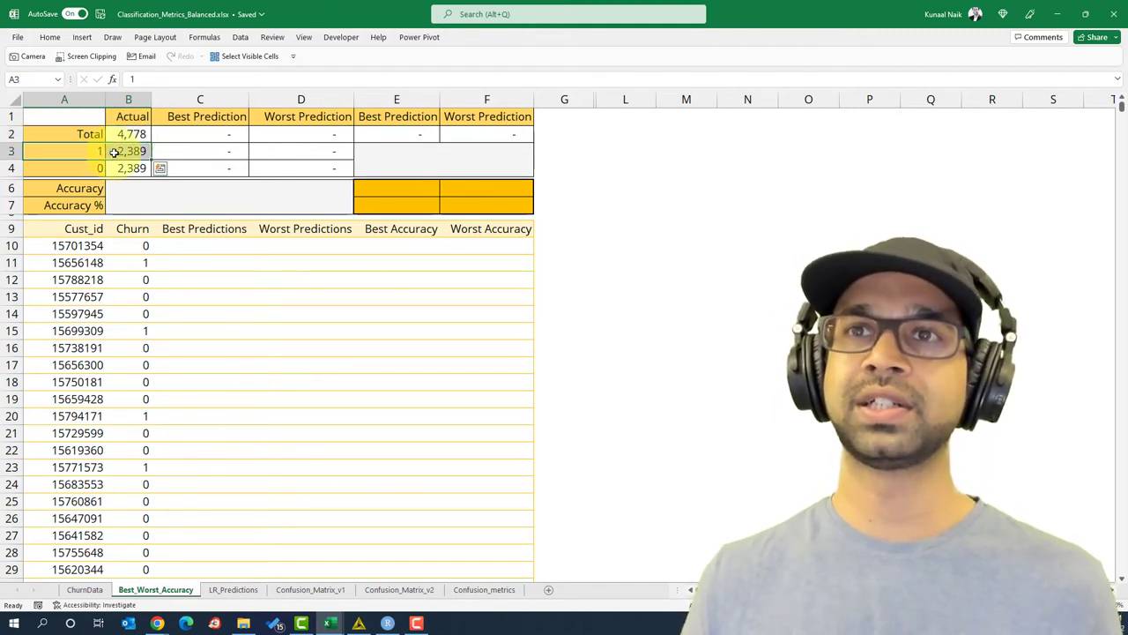
drag(98, 169, 124, 174)
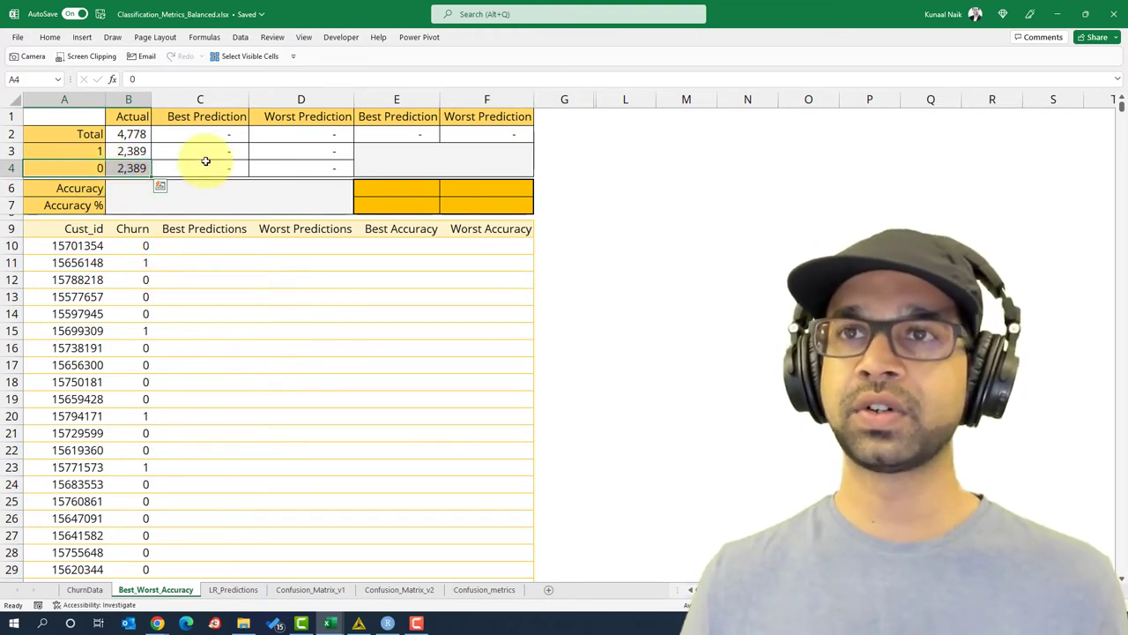
Step: Enter =B10 in C10, the first Best Predictions cell, so that it copies the actual Churn value
click(200, 246)
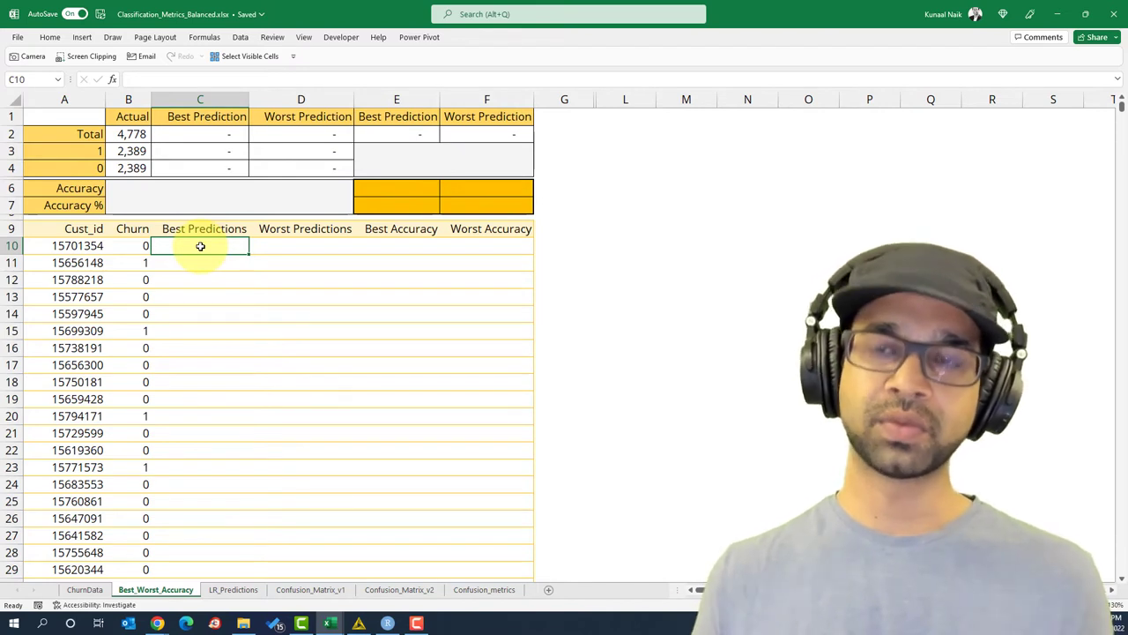
text(=)
key(Left)
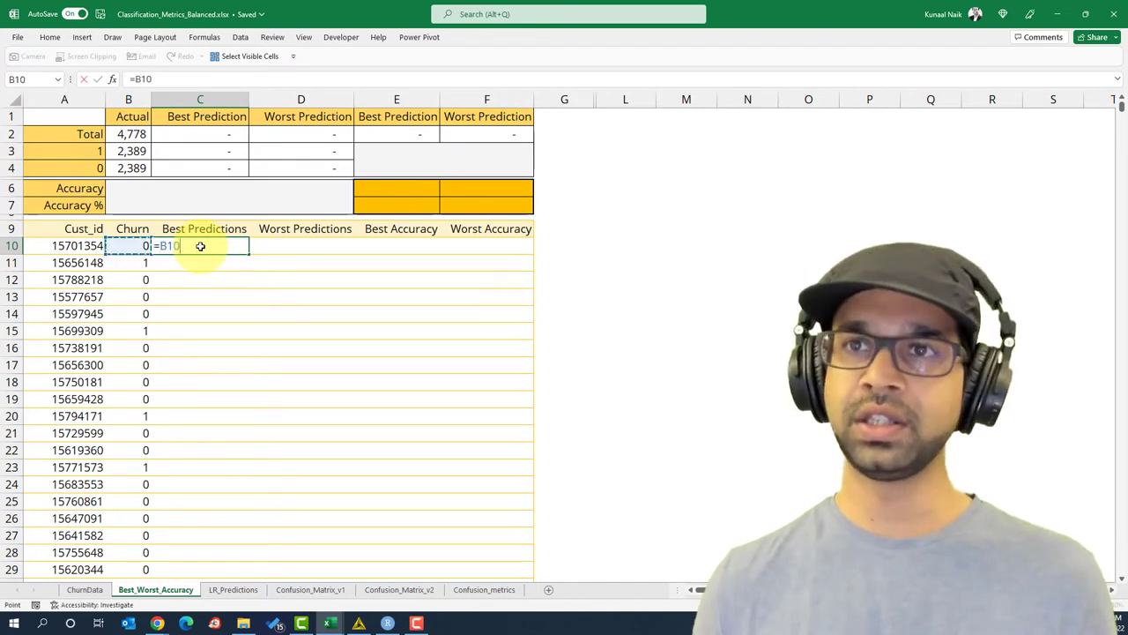
key(Return)
Step: Fill the Best Predictions formula down for all customers and compare the Actual and Best Prediction counts in the summary table
drag(200, 246, 164, 244)
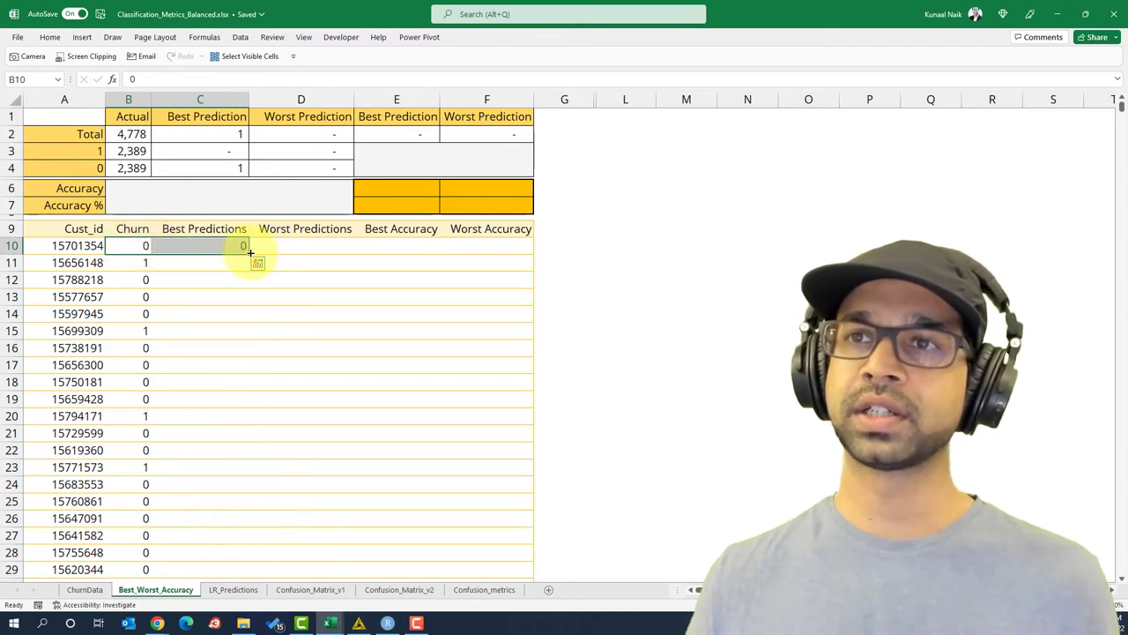
drag(250, 253, 188, 133)
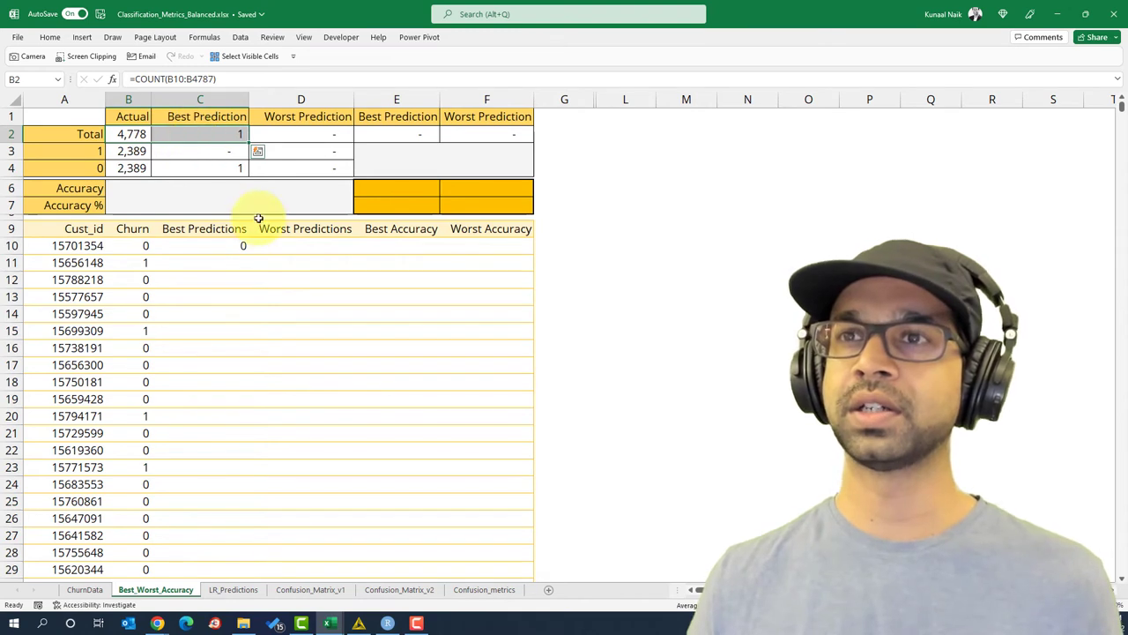
click(242, 247)
click(251, 254)
click(241, 248)
double_click(247, 254)
click(214, 265)
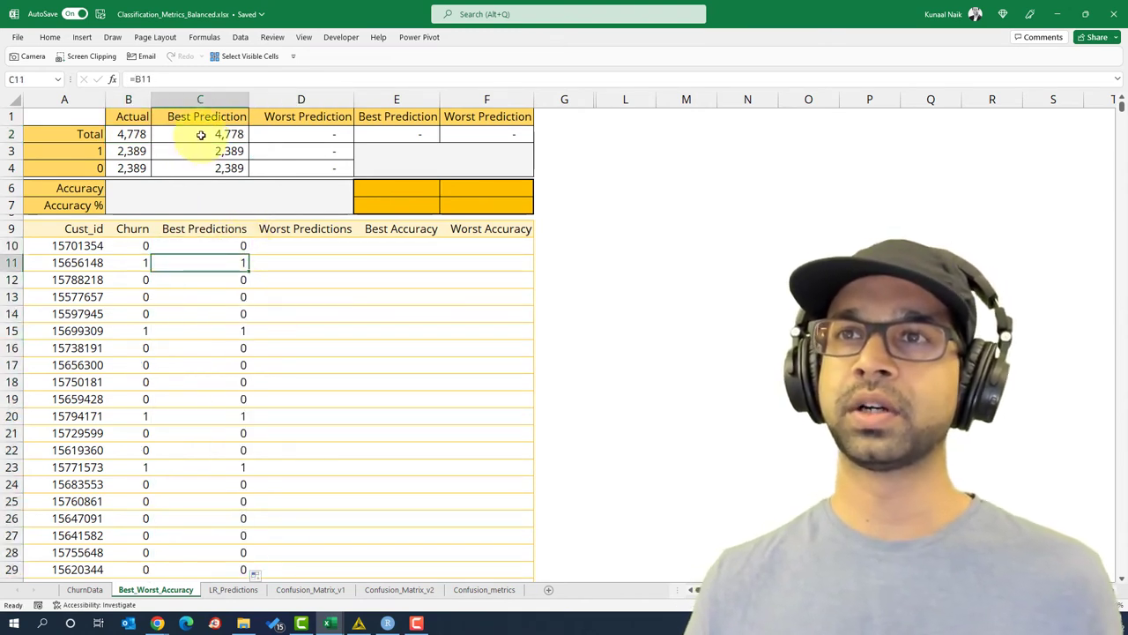
drag(132, 137, 182, 165)
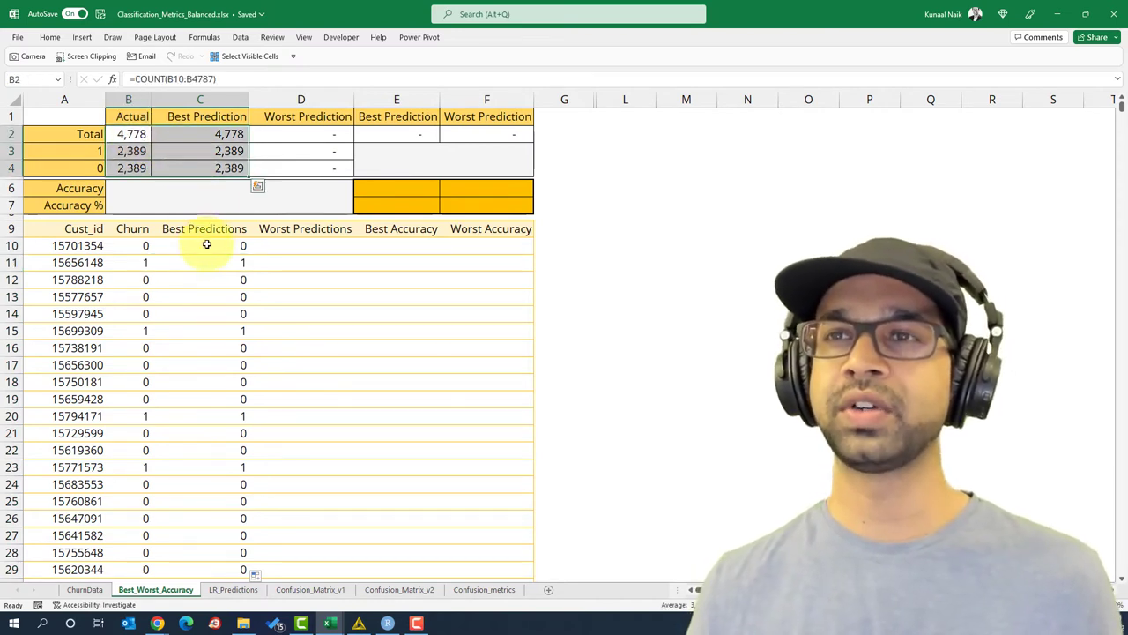
Step: Enter =IF(B10=C10,1,0) in E10, the first Best Accuracy cell, to flag whether Churn matches Best Predictions
click(394, 245)
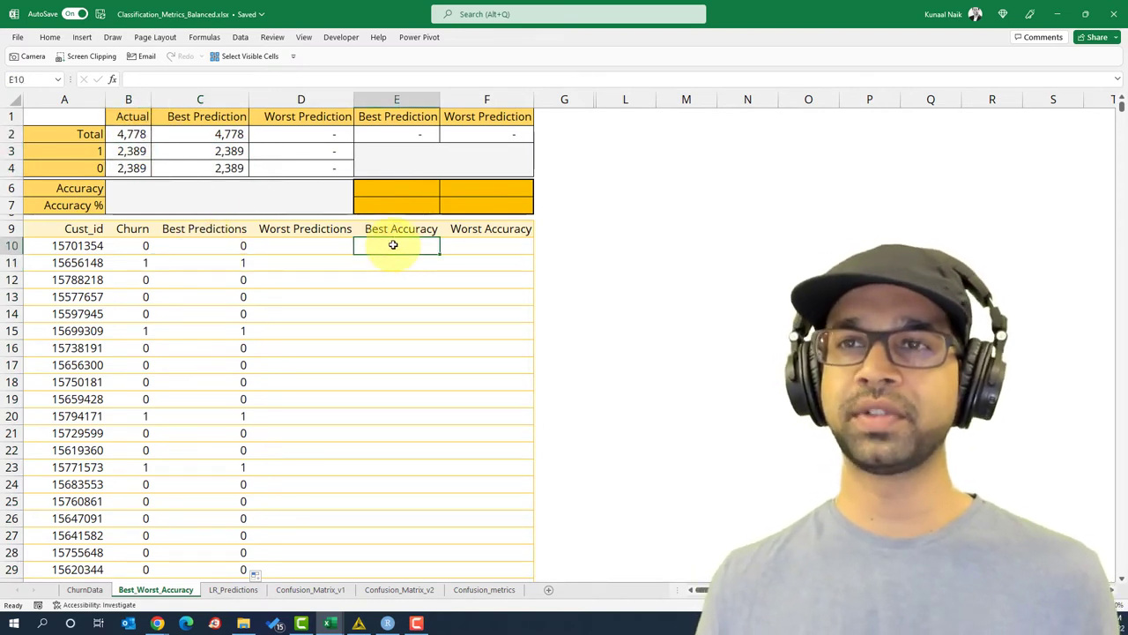
text(=IF()
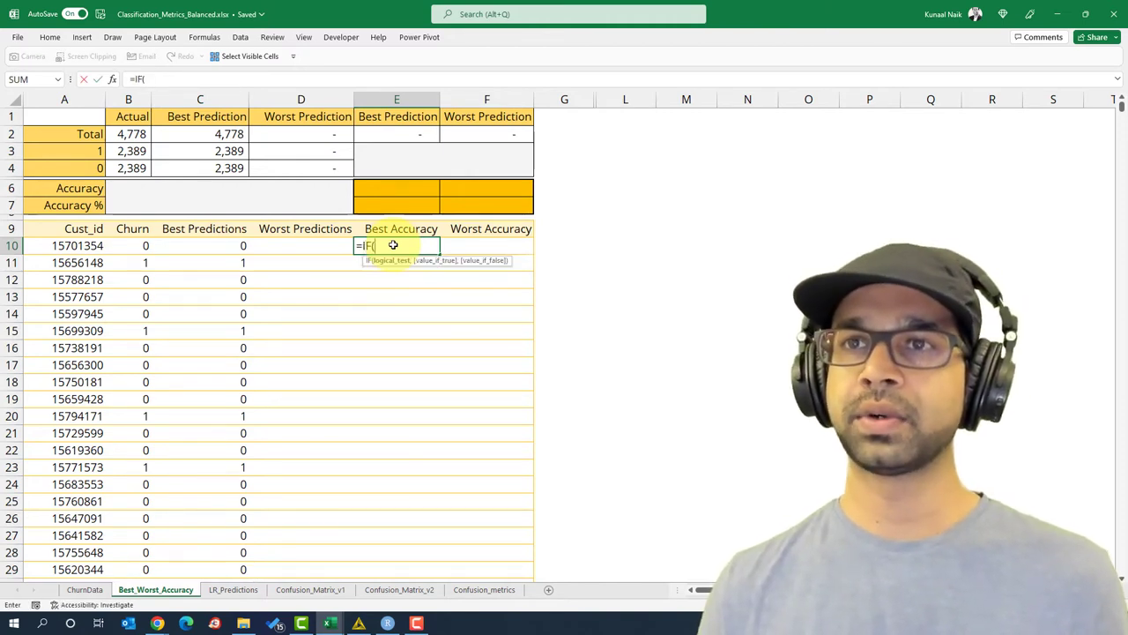
key(Left)
key(Left)
key(Left)
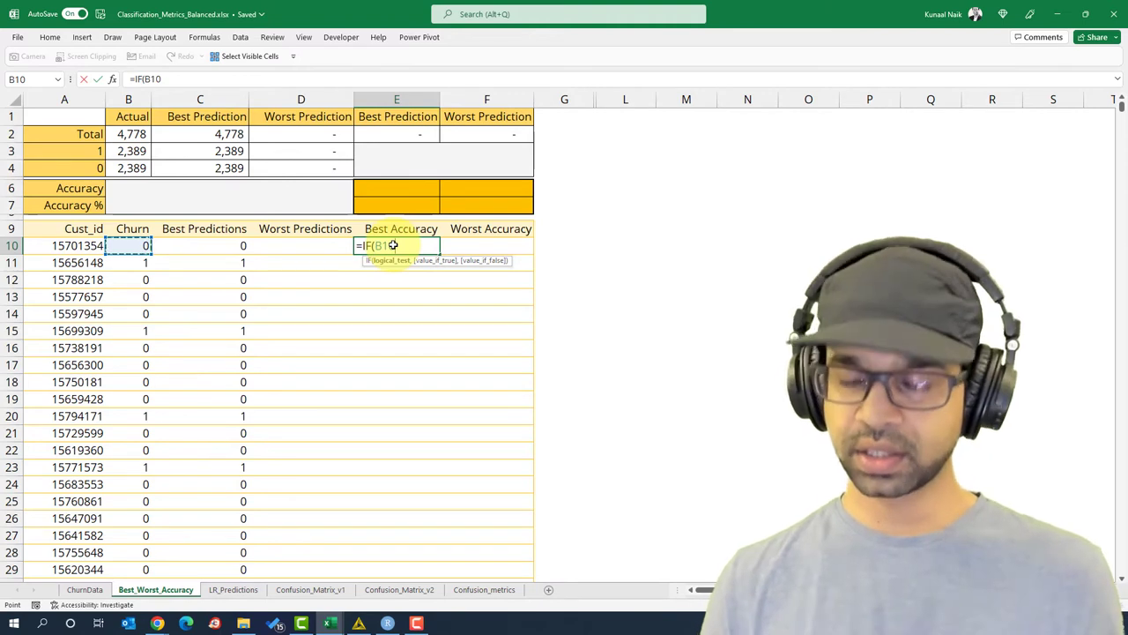
text(=)
key(Left)
key(Left)
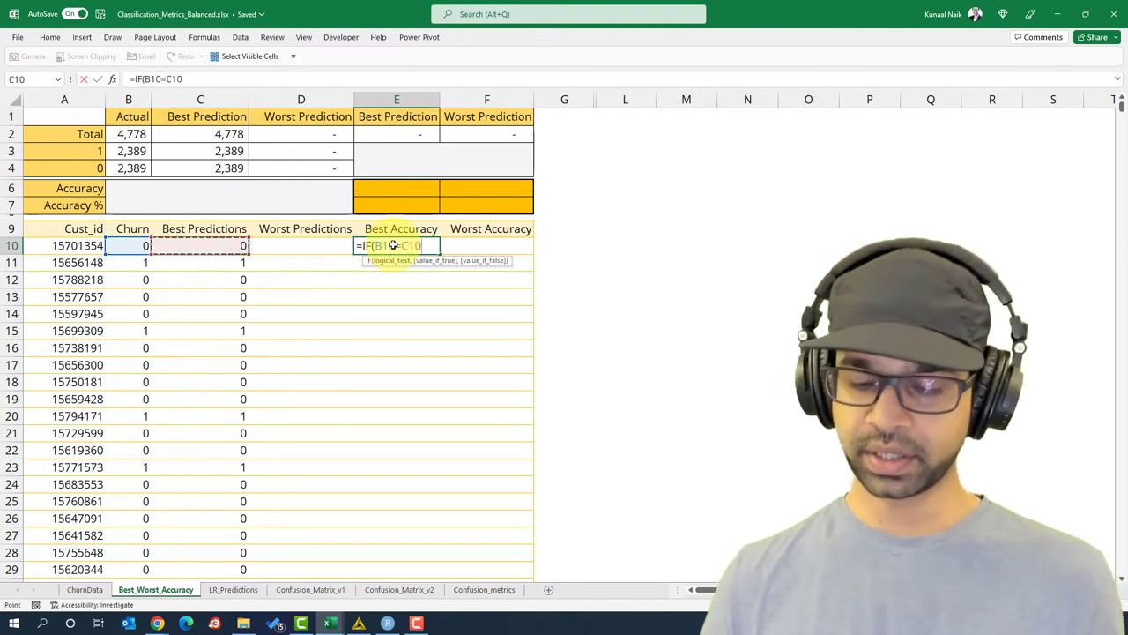
key(F2)
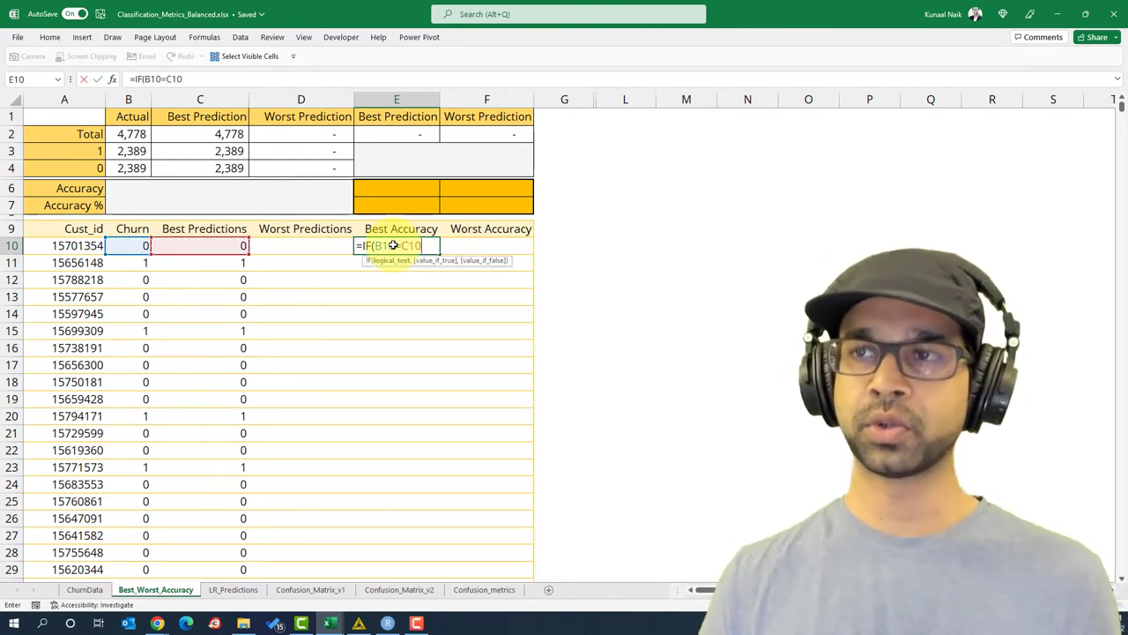
text(,)
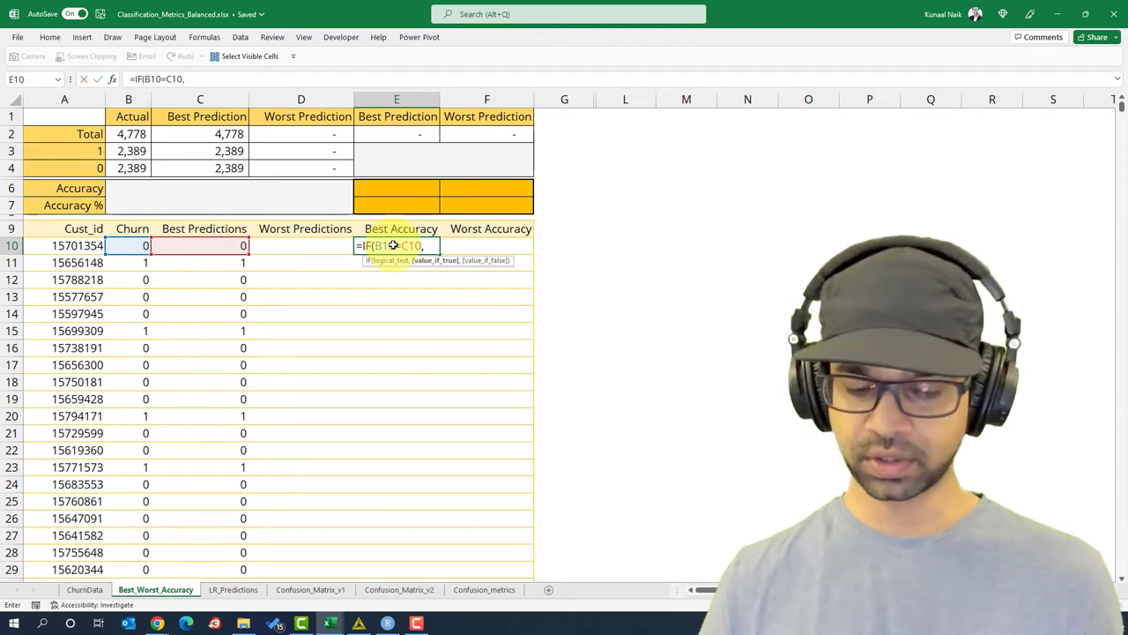
text(1,0)
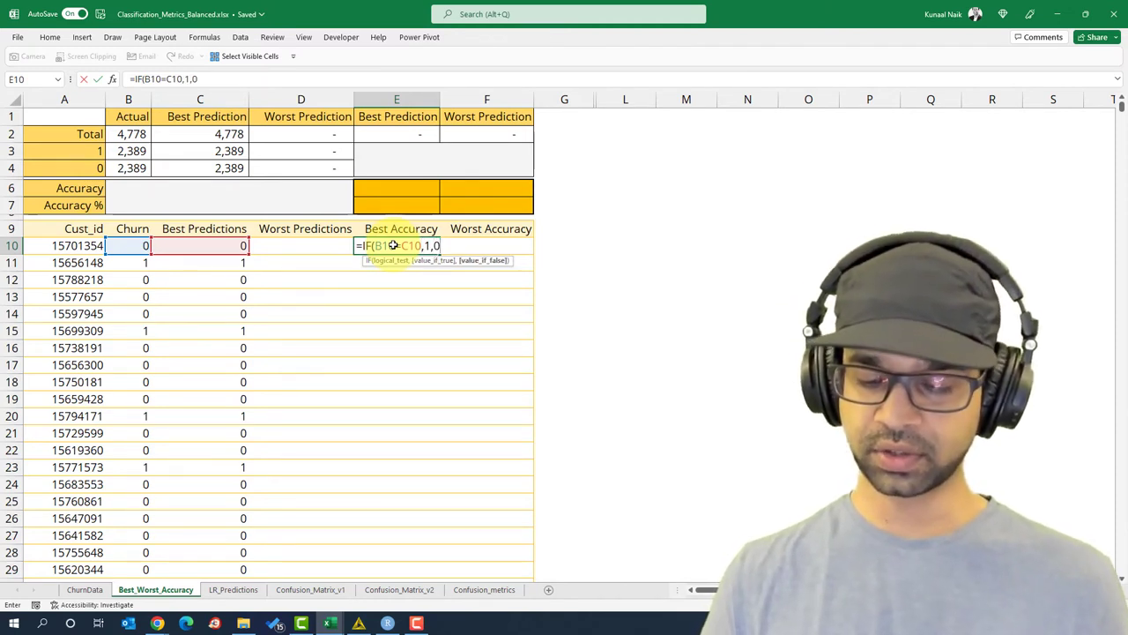
text())
key(Return)
Step: Check the Best Accuracy formula in E10 and its total in E2 against row 10's Churn and Best Predictions values
click(393, 246)
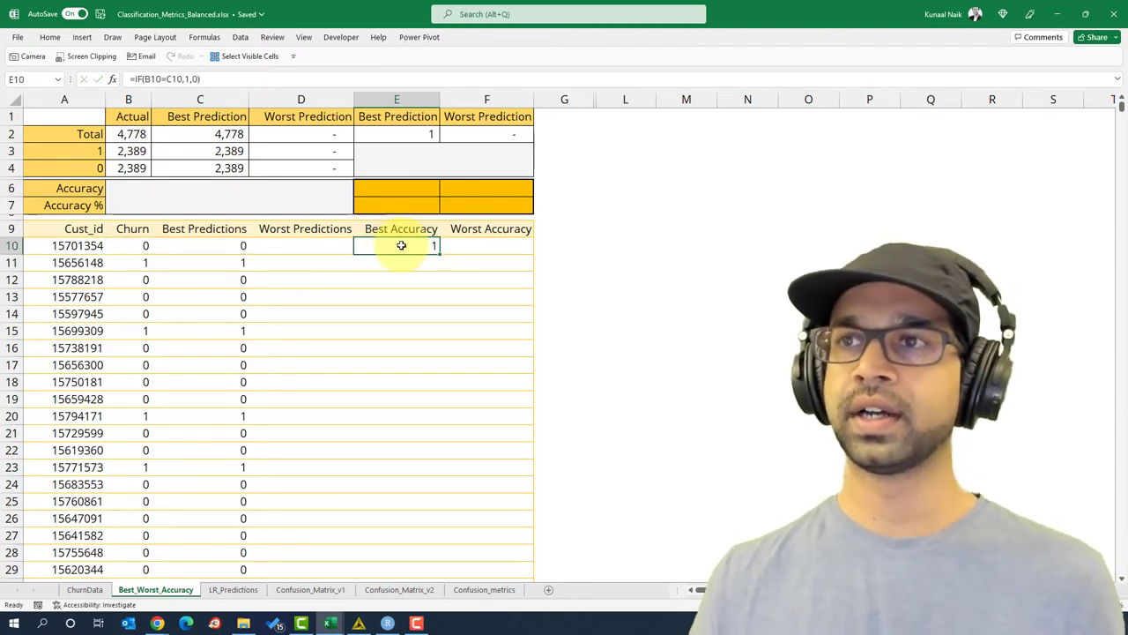
click(414, 136)
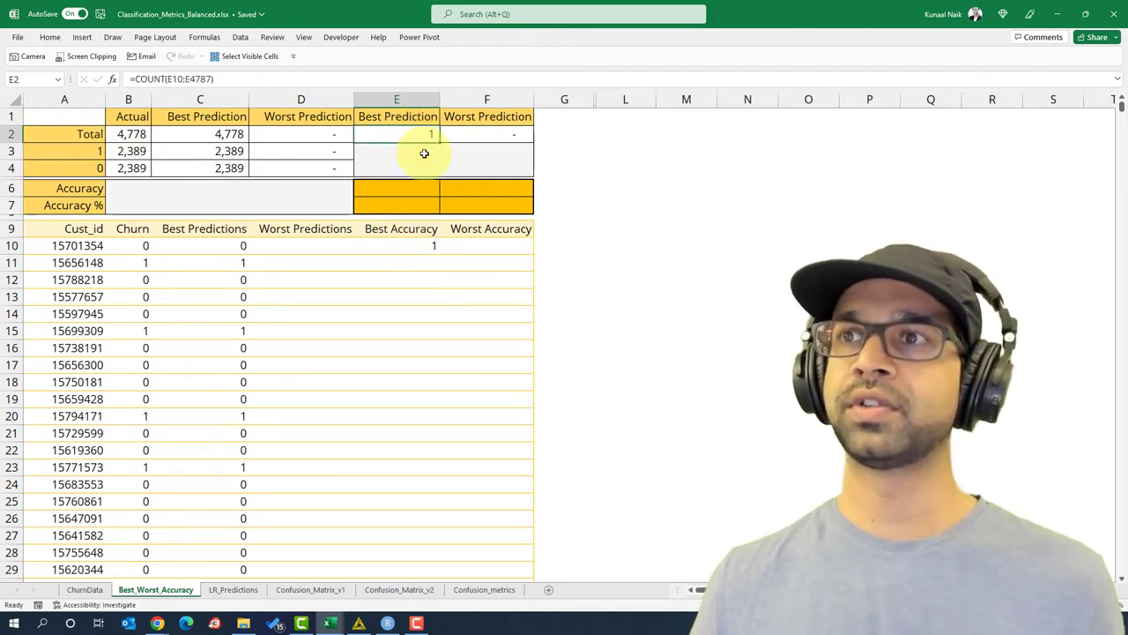
click(141, 246)
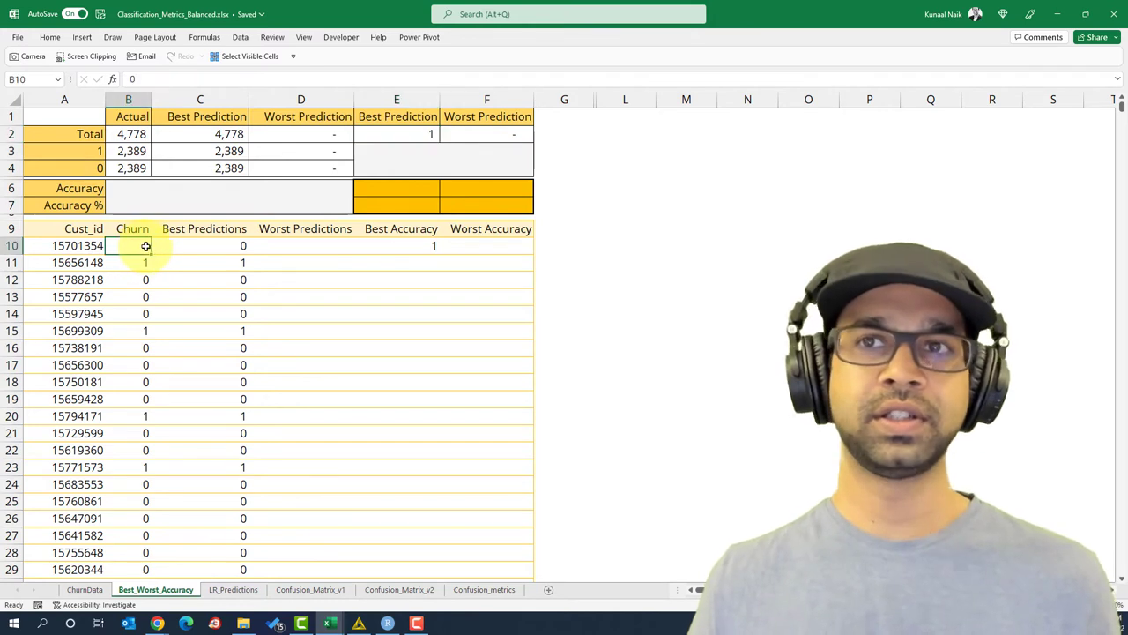
click(172, 249)
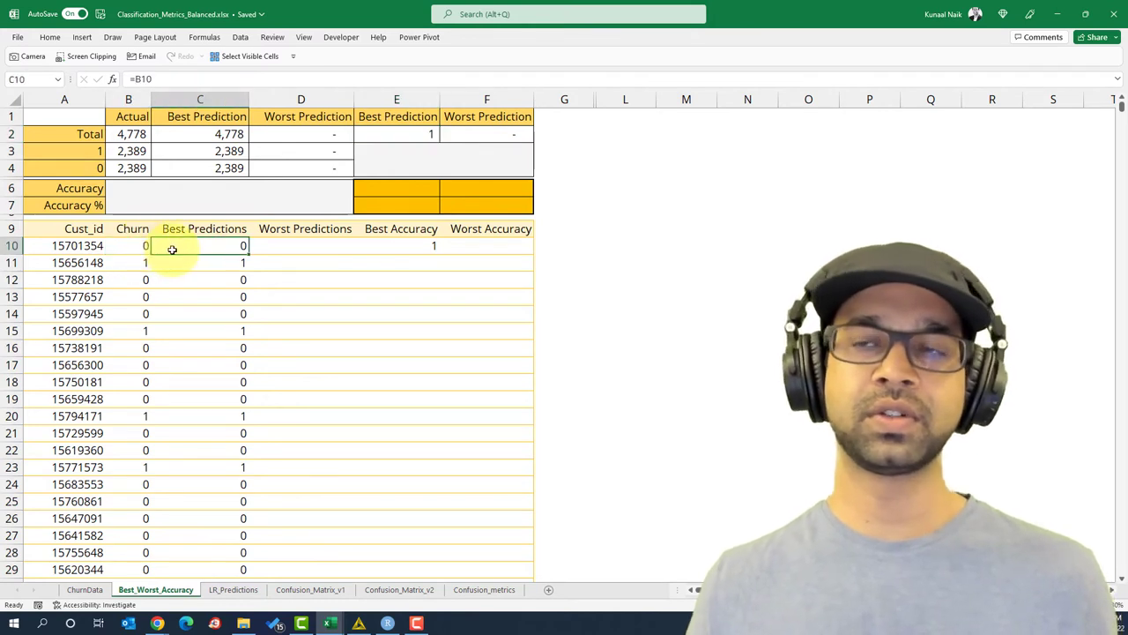
Step: Fill the Best Accuracy formula from E10 down for all customers and check the Best Prediction total in E2
click(422, 248)
drag(439, 260, 438, 272)
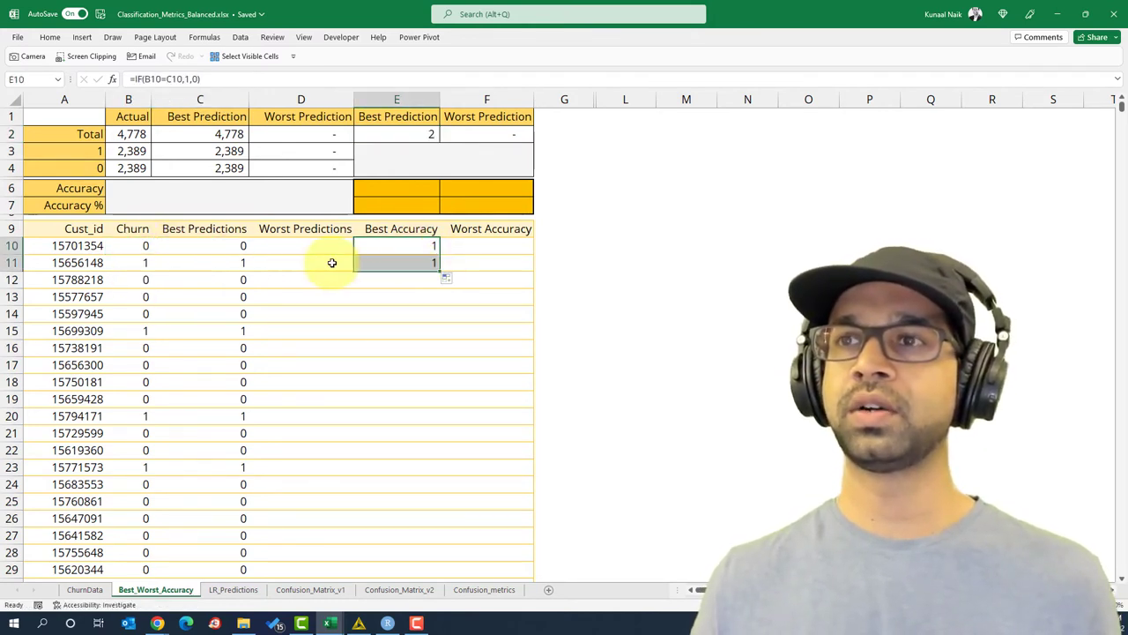
click(393, 261)
drag(132, 263, 221, 262)
click(408, 260)
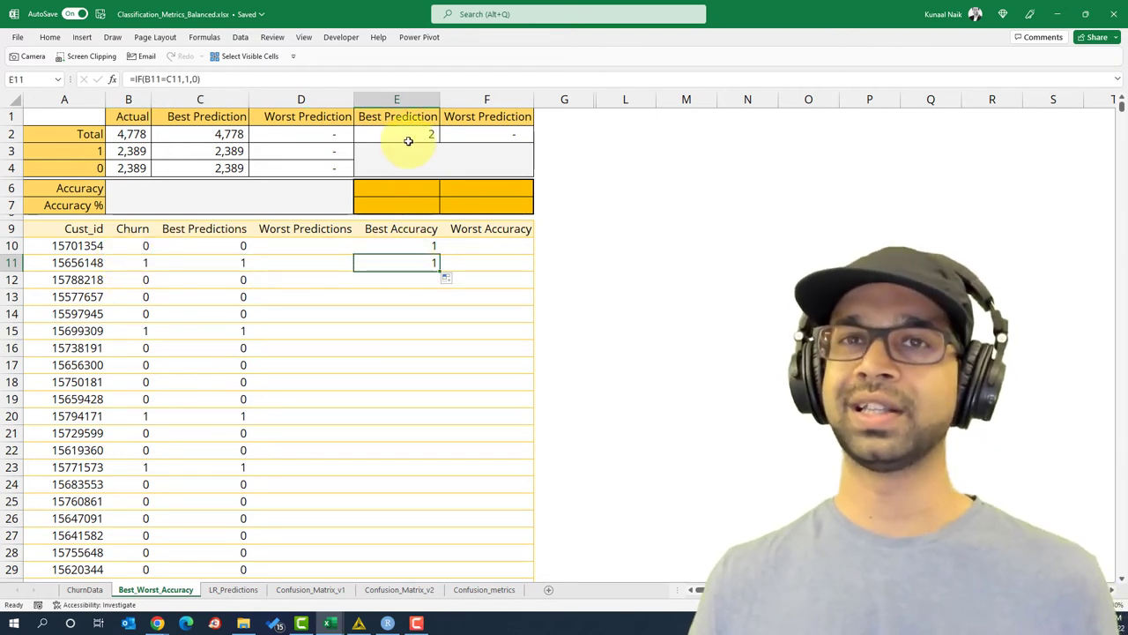
double_click(438, 267)
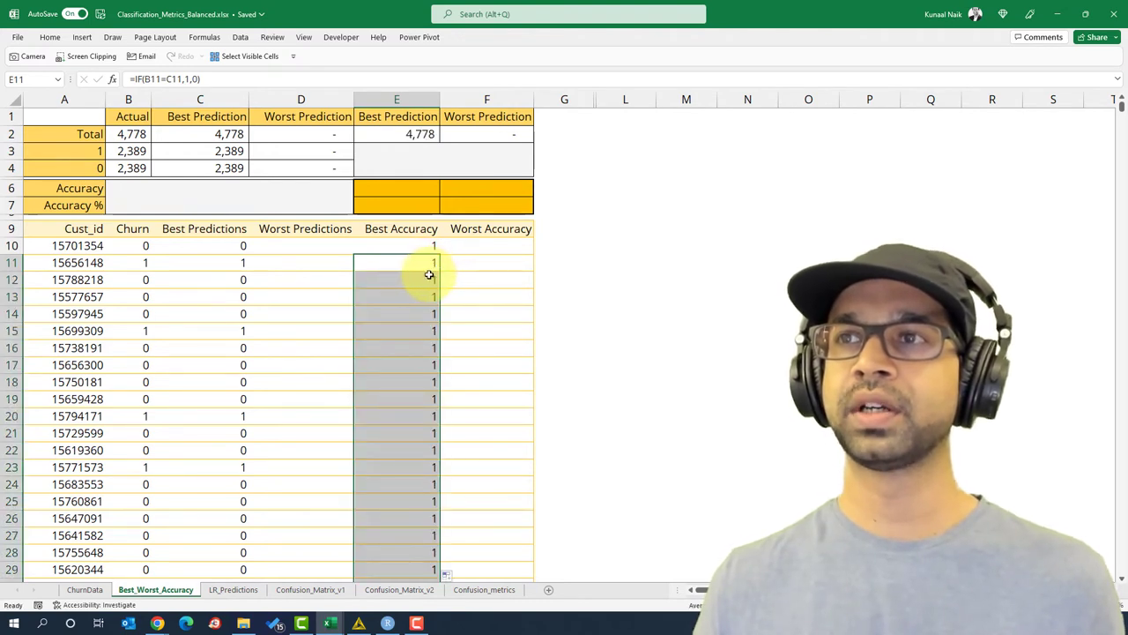
click(429, 277)
click(401, 135)
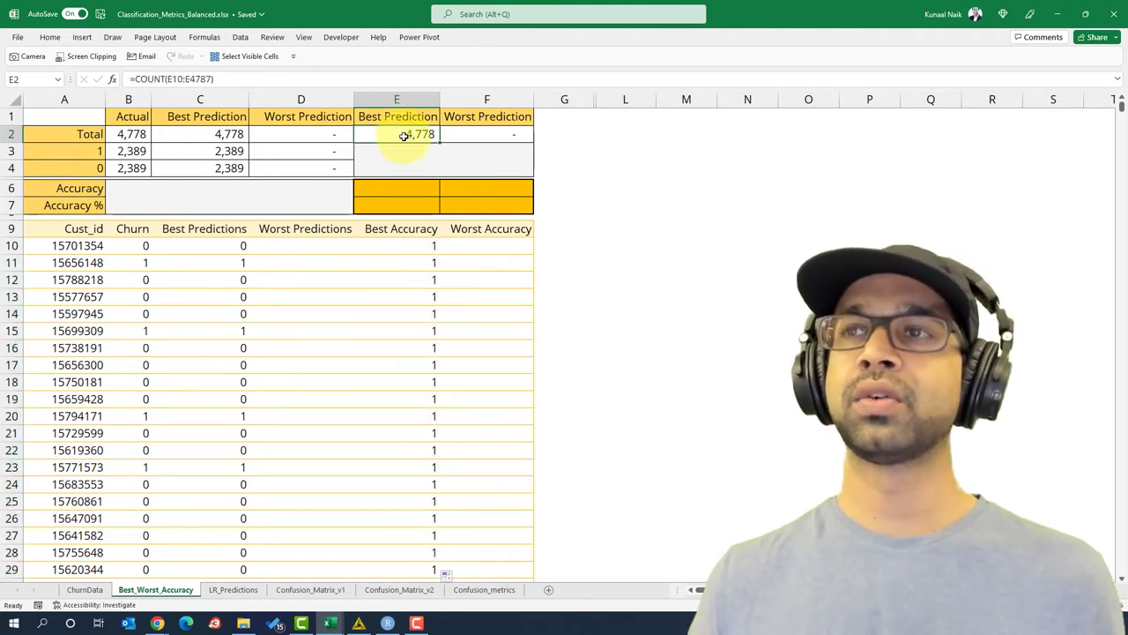
Step: Enter =SUM(E10:E4787) in E6 to add up the Best Accuracy flags as the best-case Accuracy
click(418, 189)
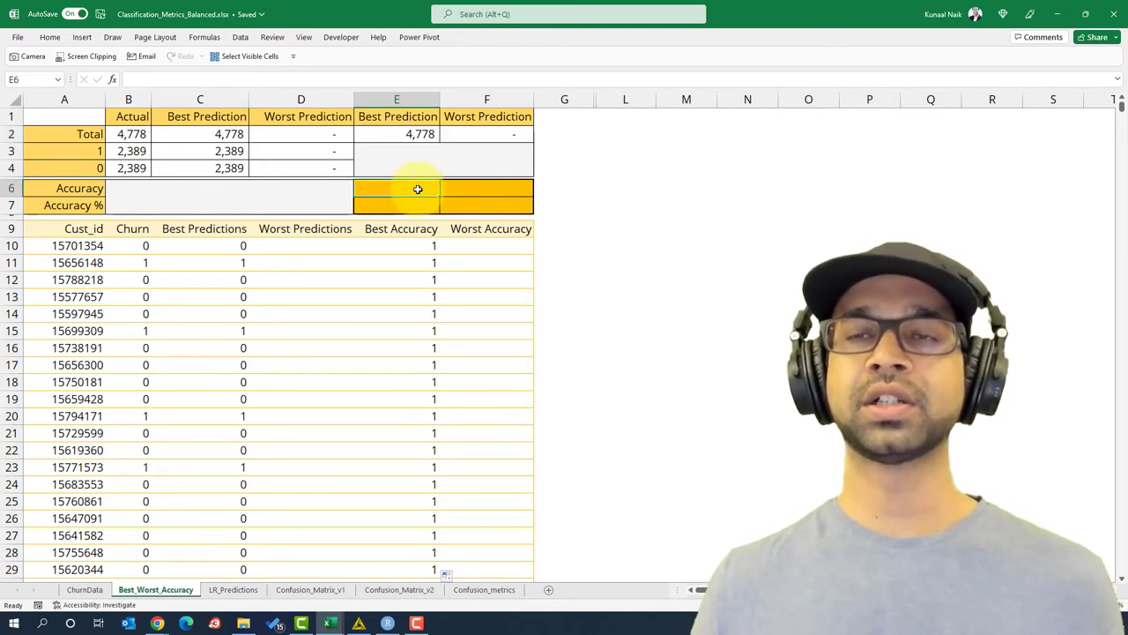
text(=sum()
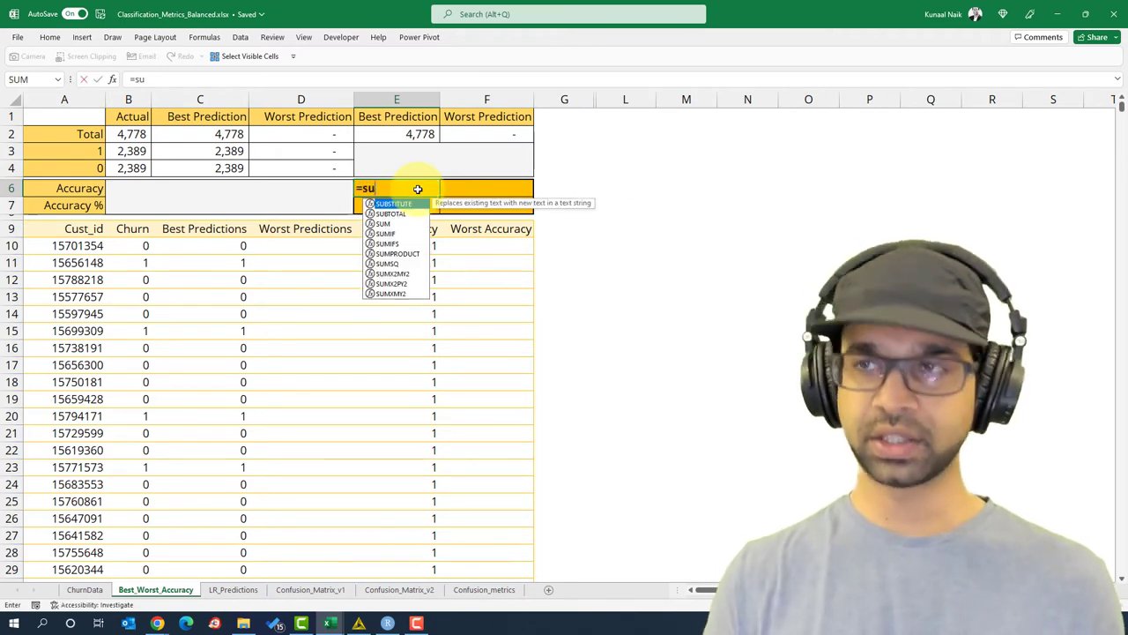
key(Down)
key(Down)
key(Down)
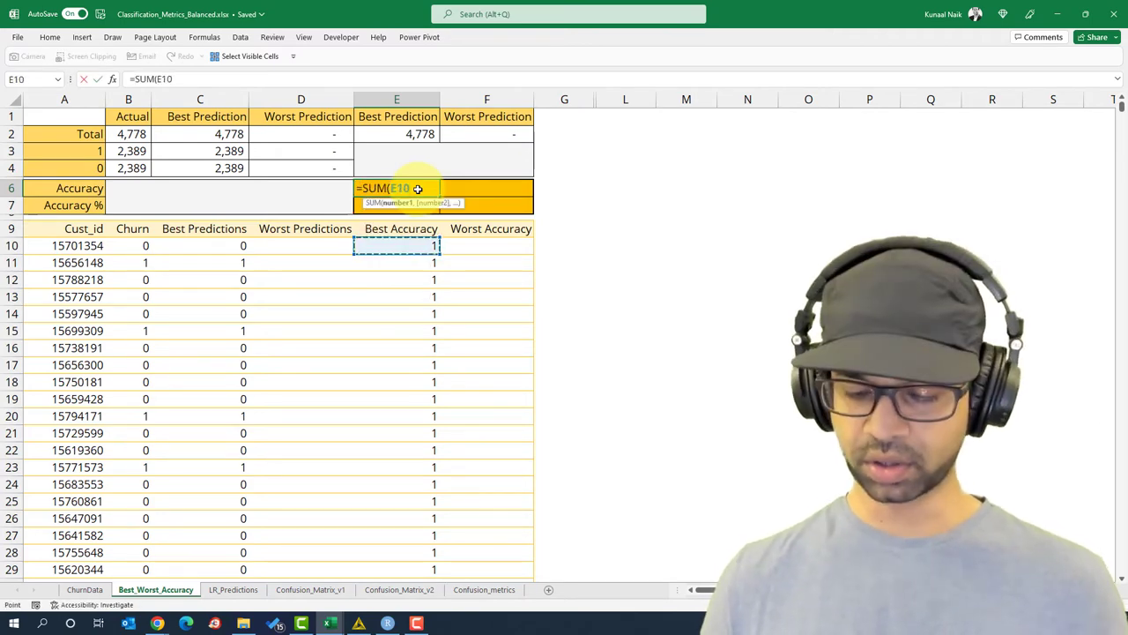
key(ctrl+shift+Down)
key(ctrl+Return)
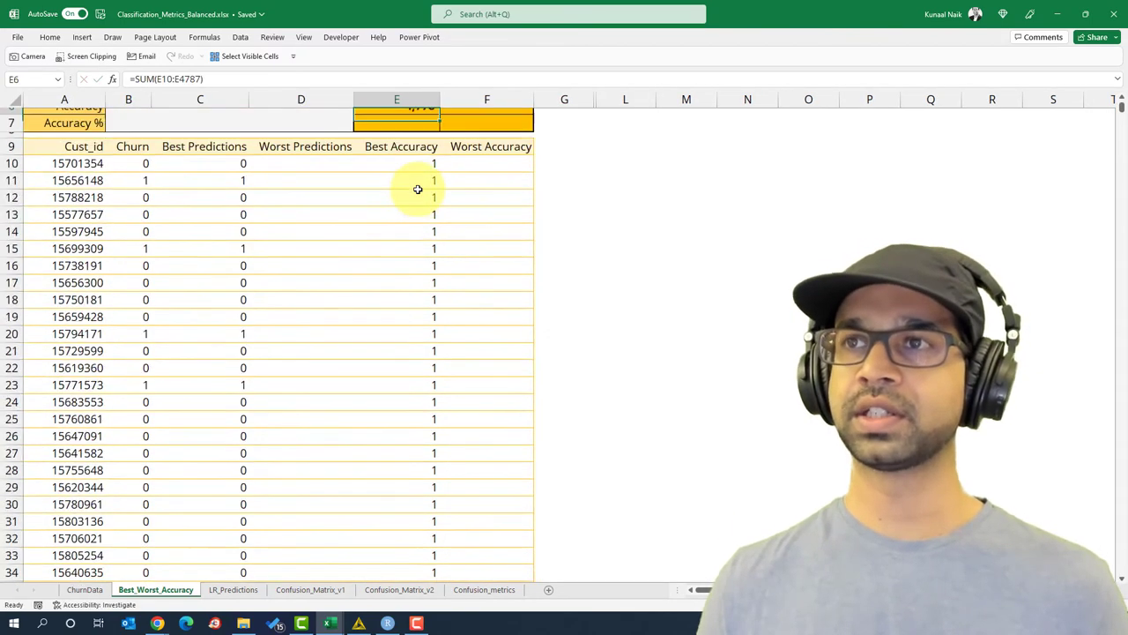
key(Up)
key(Up)
key(Up)
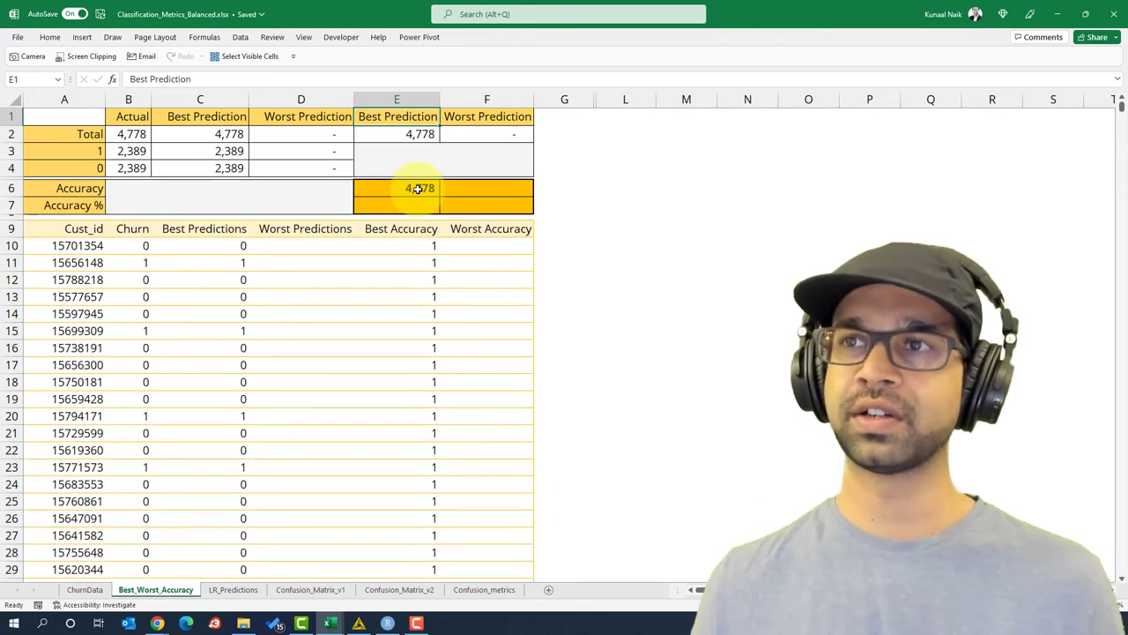
Step: Enter =E6/E2 in E7 to calculate the best-case Accuracy %
click(413, 208)
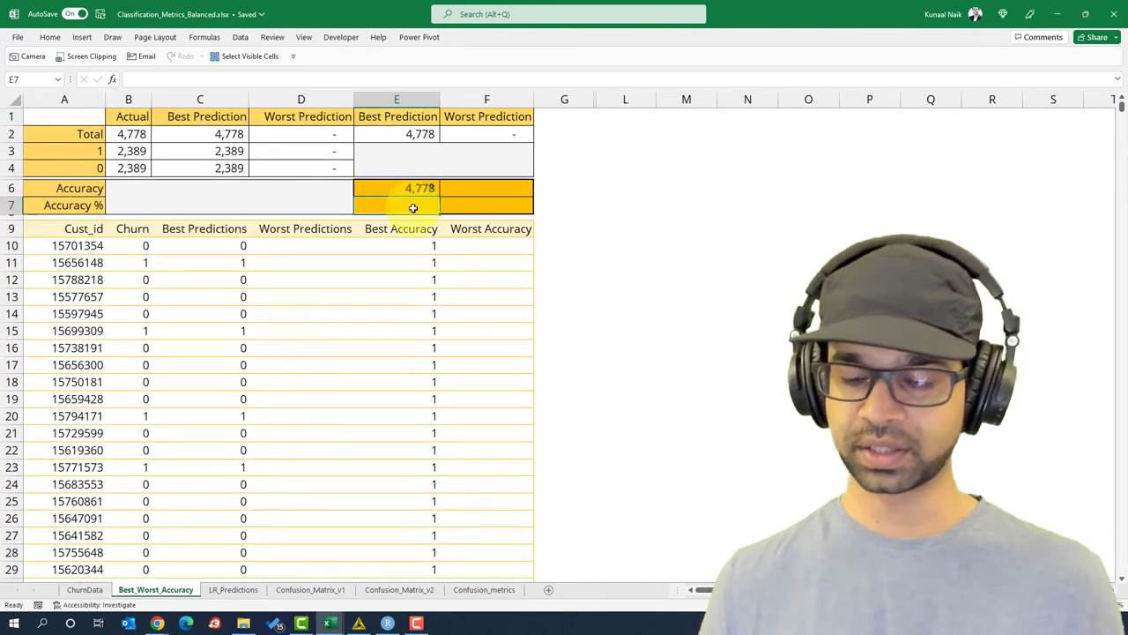
text(=)
click(412, 190)
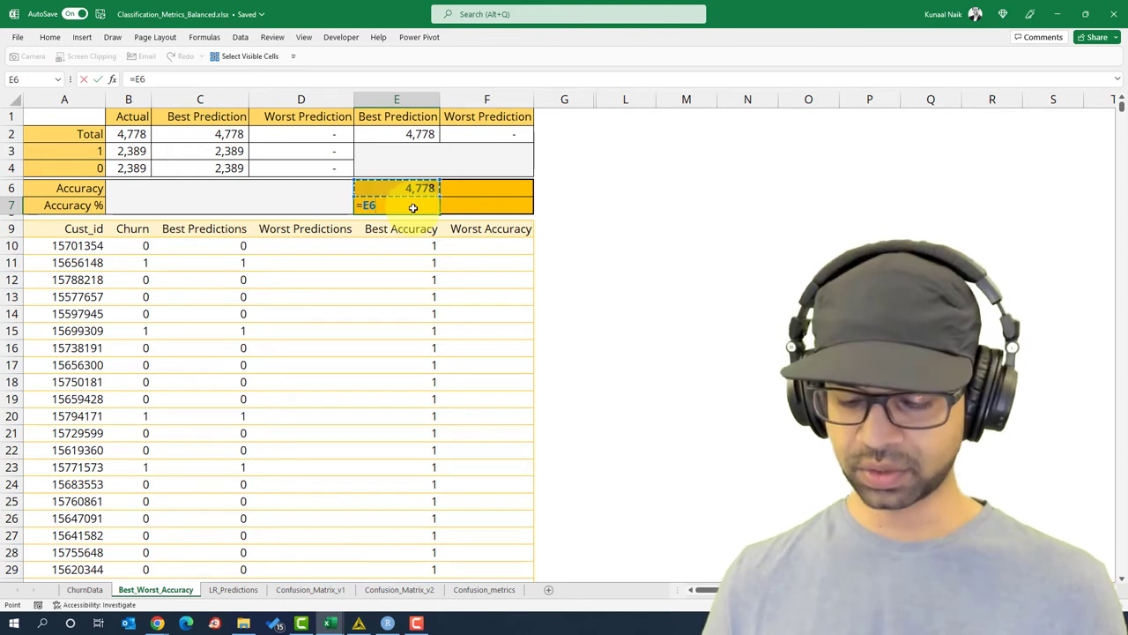
text(/)
click(402, 134)
key(Return)
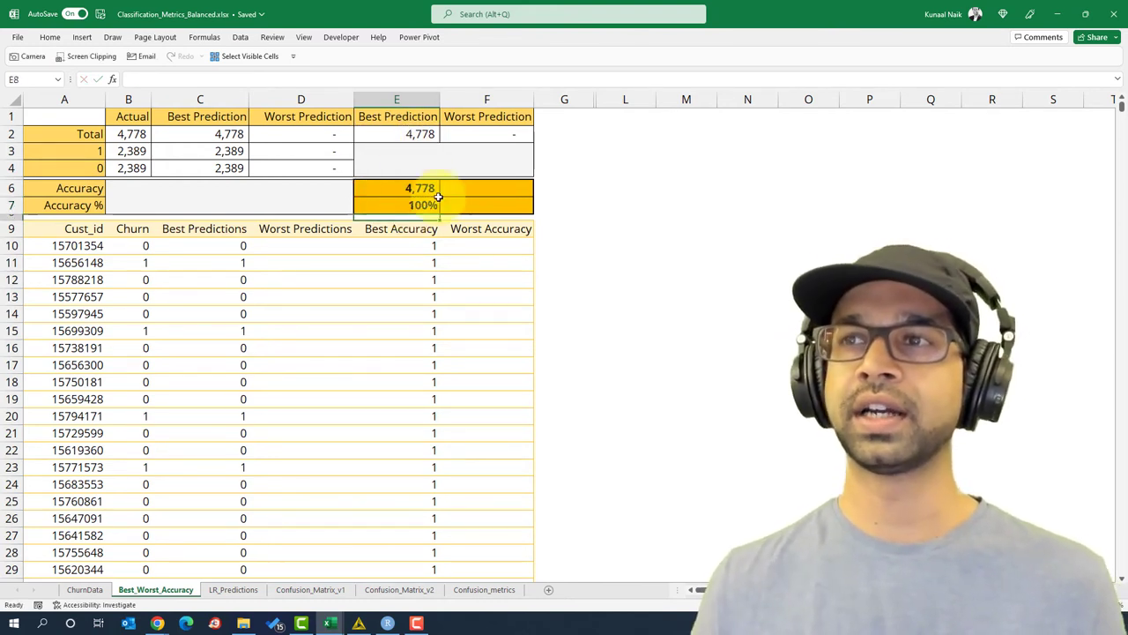
click(421, 204)
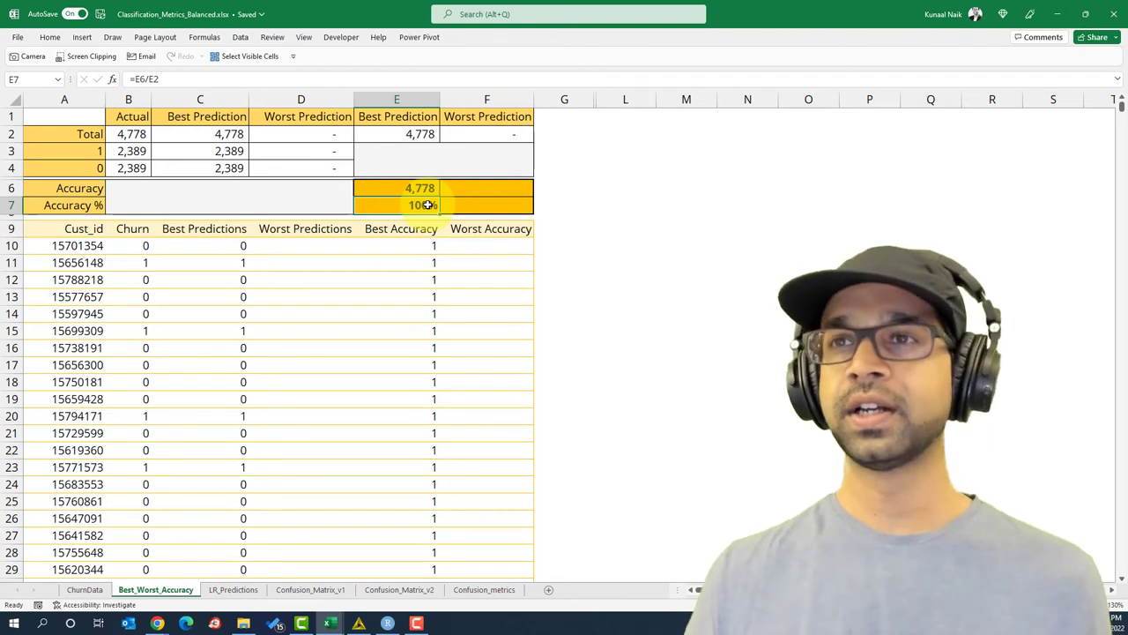
Step: Enter =NOT(B10) in D10, the first Worst Predictions cell, and compare it with the Churn value in B10
click(319, 245)
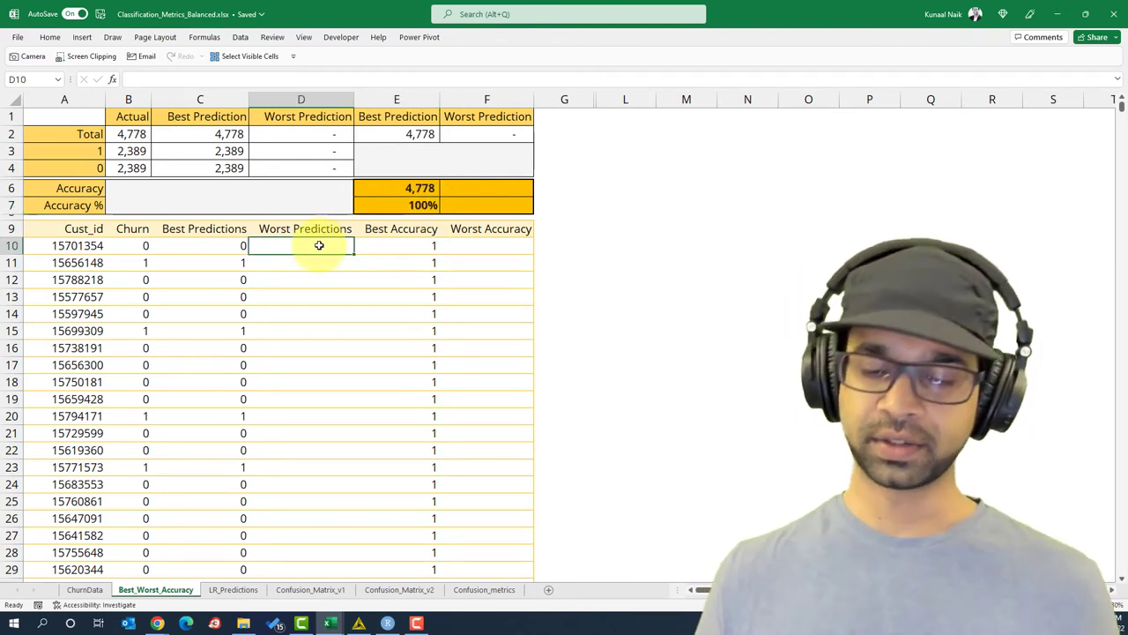
text(=)
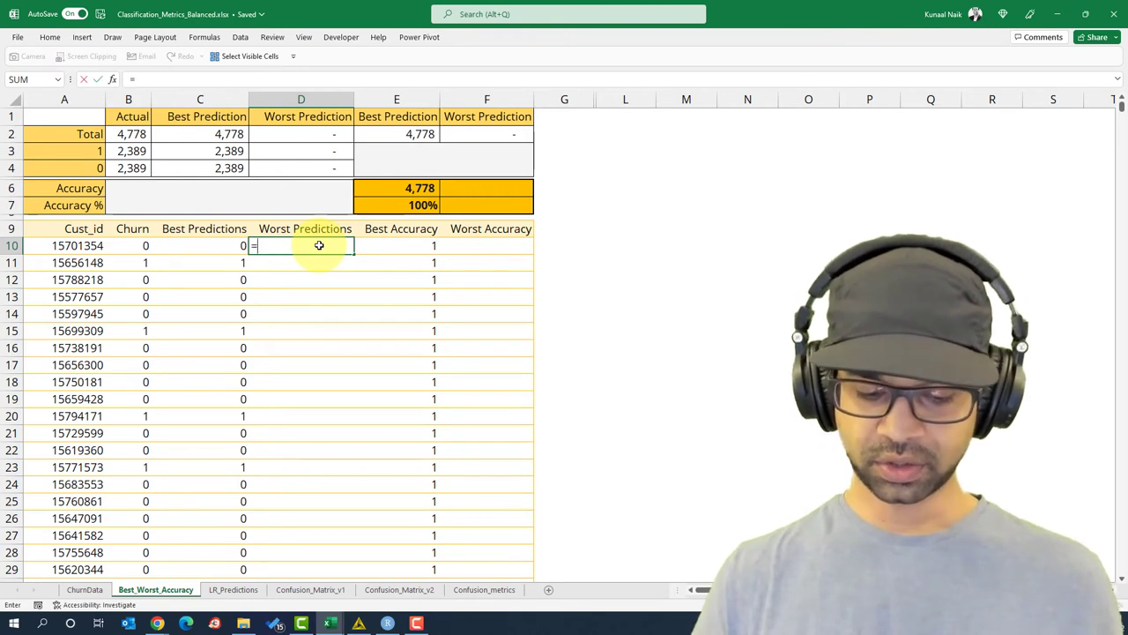
text(not)
key(Tab)
key(Left)
key(Left)
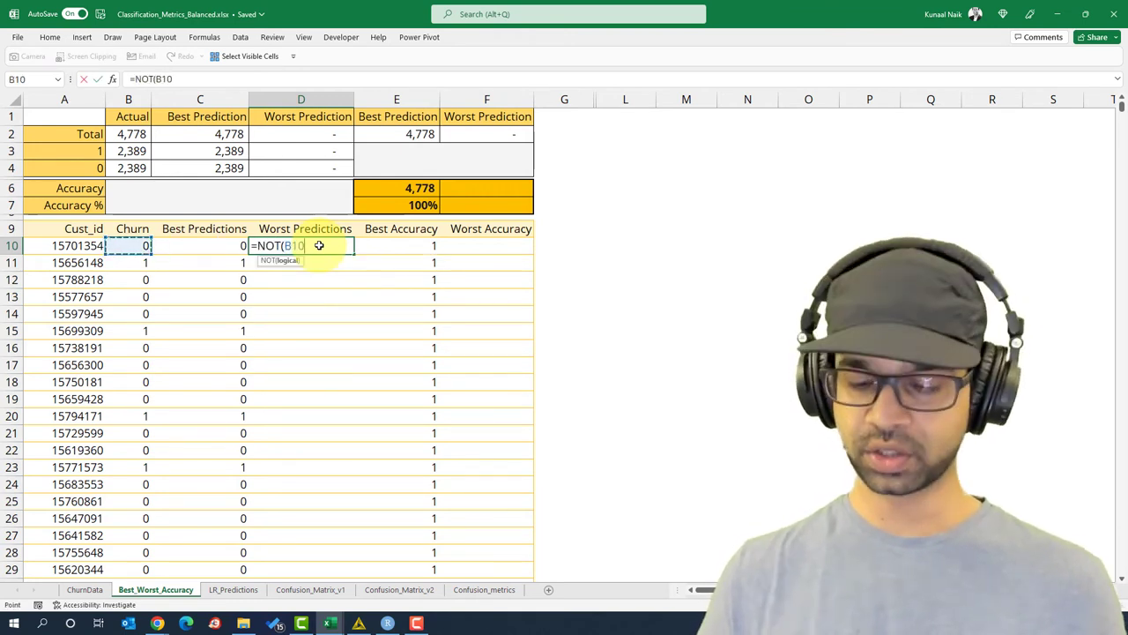
text())
key(Return)
click(304, 245)
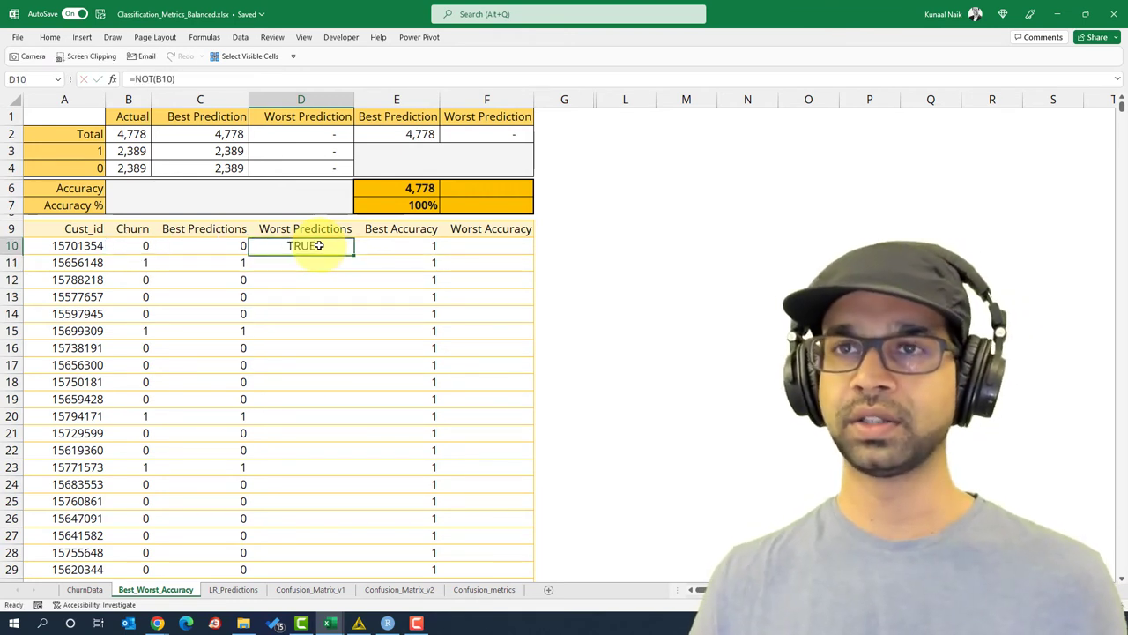
click(139, 246)
click(315, 249)
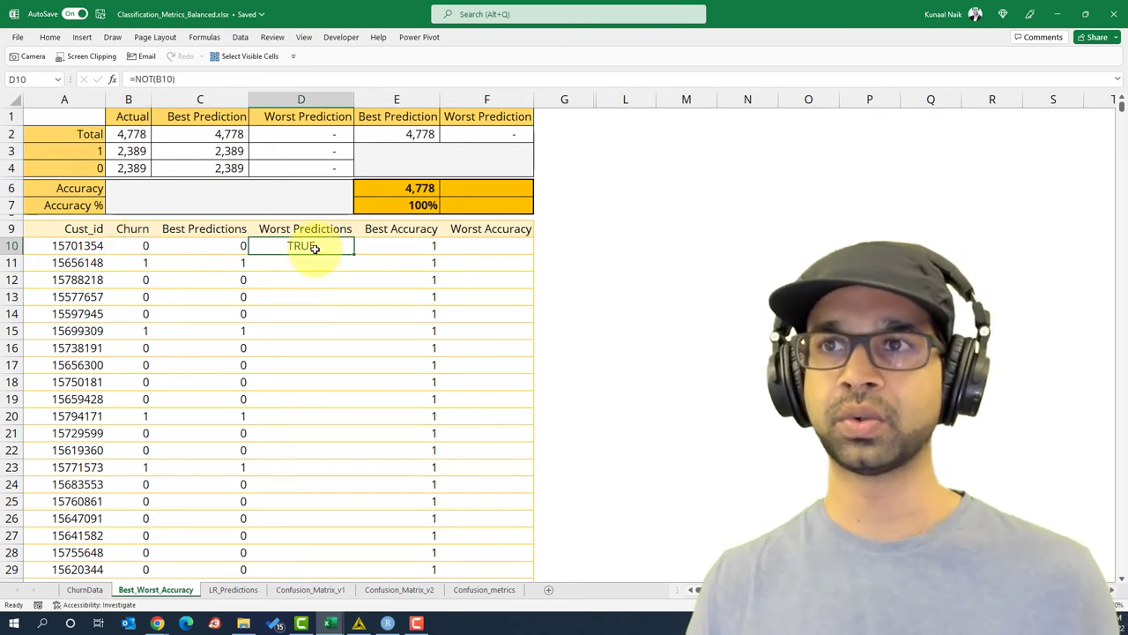
key(ctrl+z)
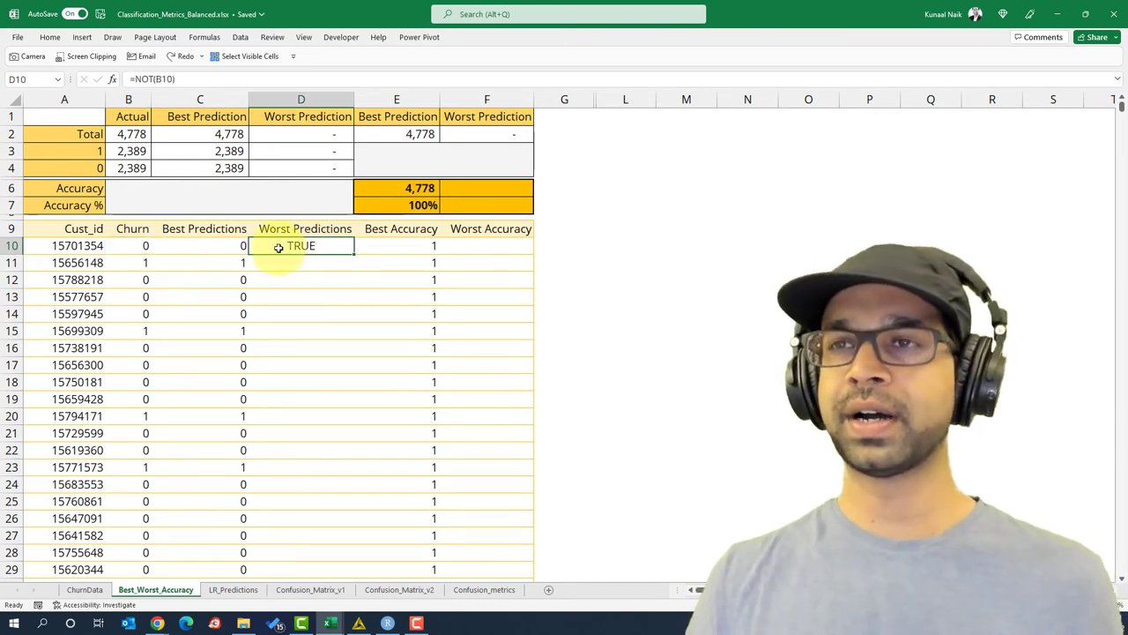
Step: Wrap the D10 formula in an IF so it reads =IF(NOT(B10),1,0), and check it against B10
double_click(278, 248)
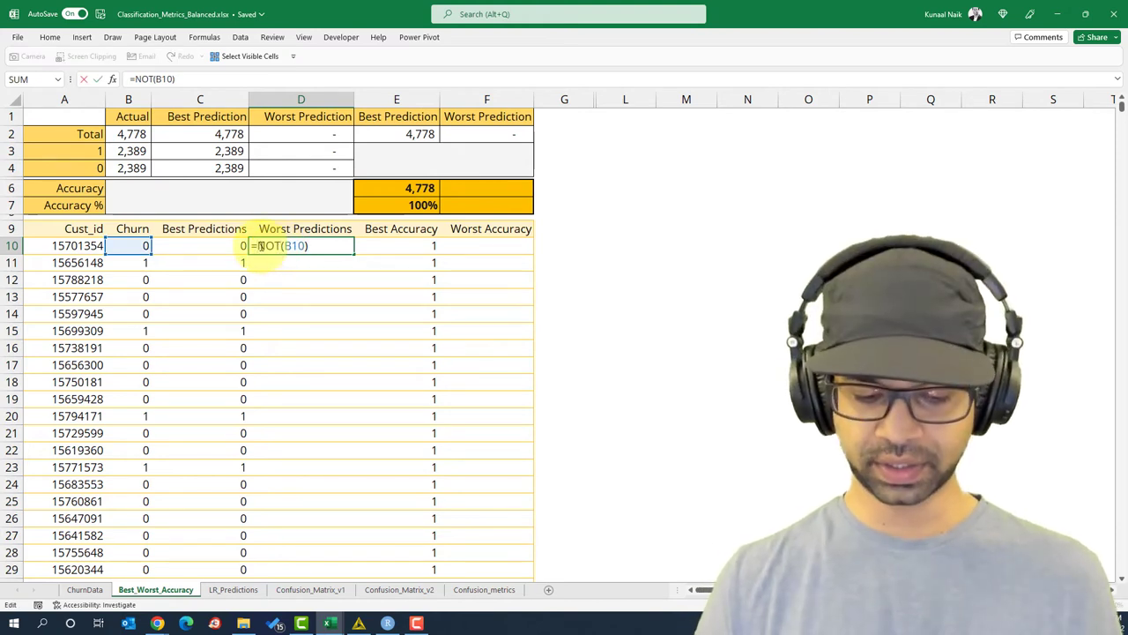
text(IF()
key(Right)
key(Right)
key(Right)
key(Right)
key(Right)
text(,1,0))
key(Return)
click(263, 246)
click(148, 246)
click(345, 246)
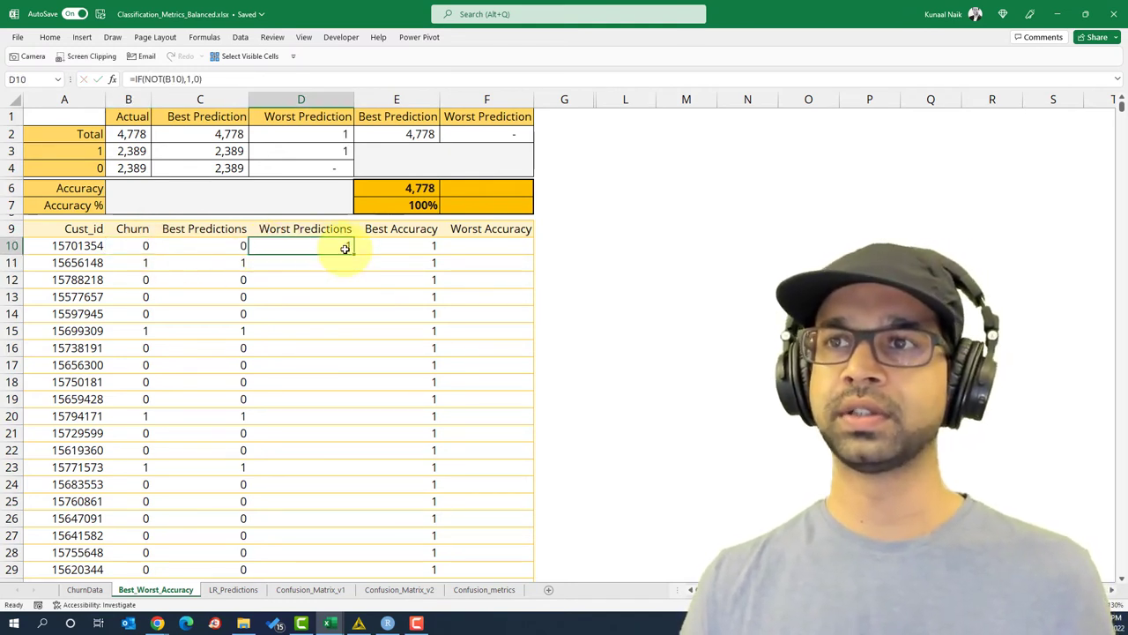
Step: Fill the Worst Predictions formula down for all customers, and compare the class counts and rows 10 and 11 with the actual Churn values
double_click(354, 254)
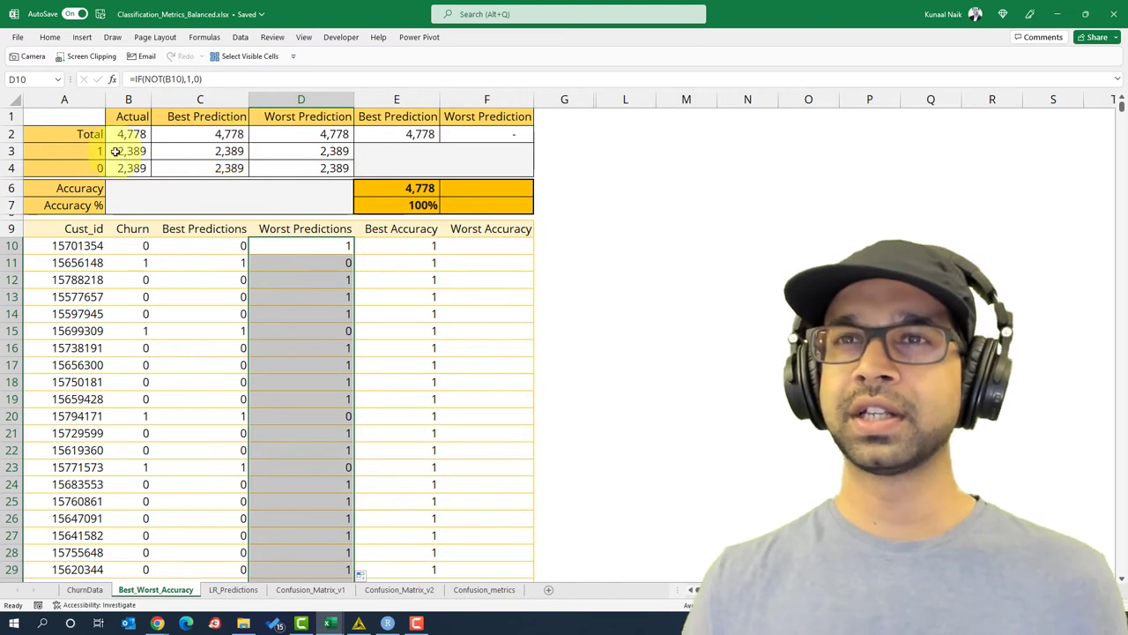
drag(98, 151, 301, 165)
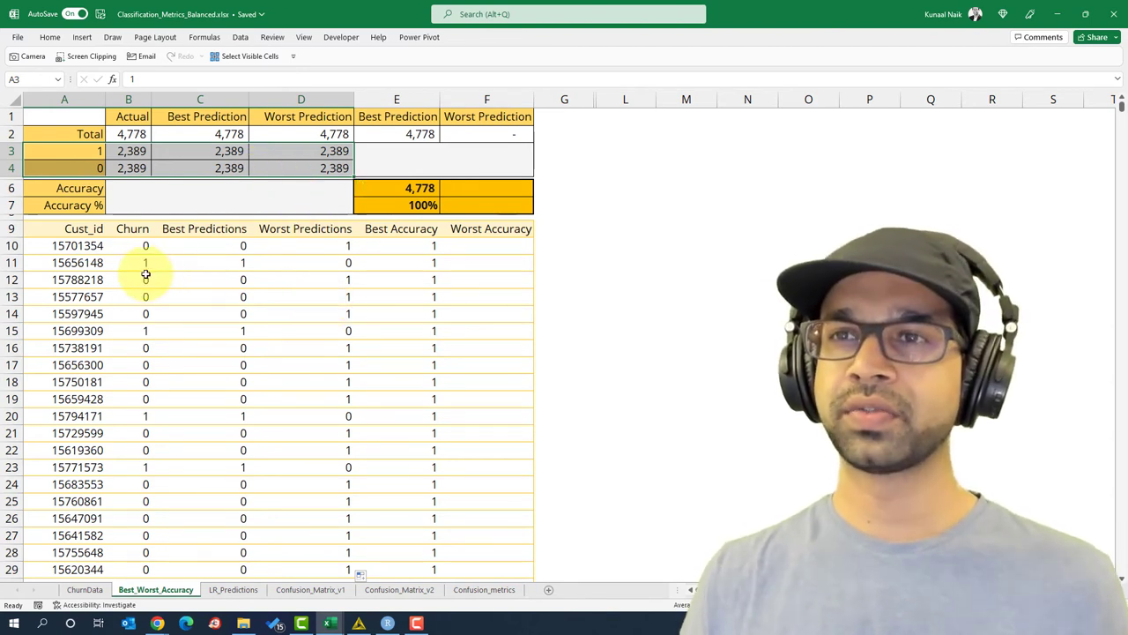
click(143, 247)
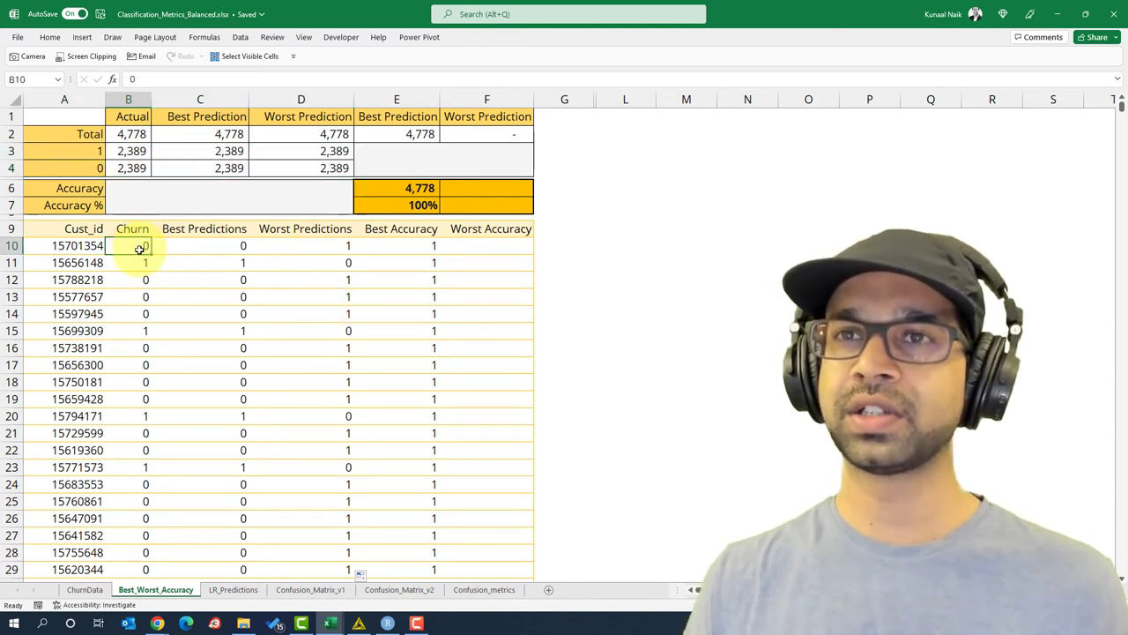
click(327, 245)
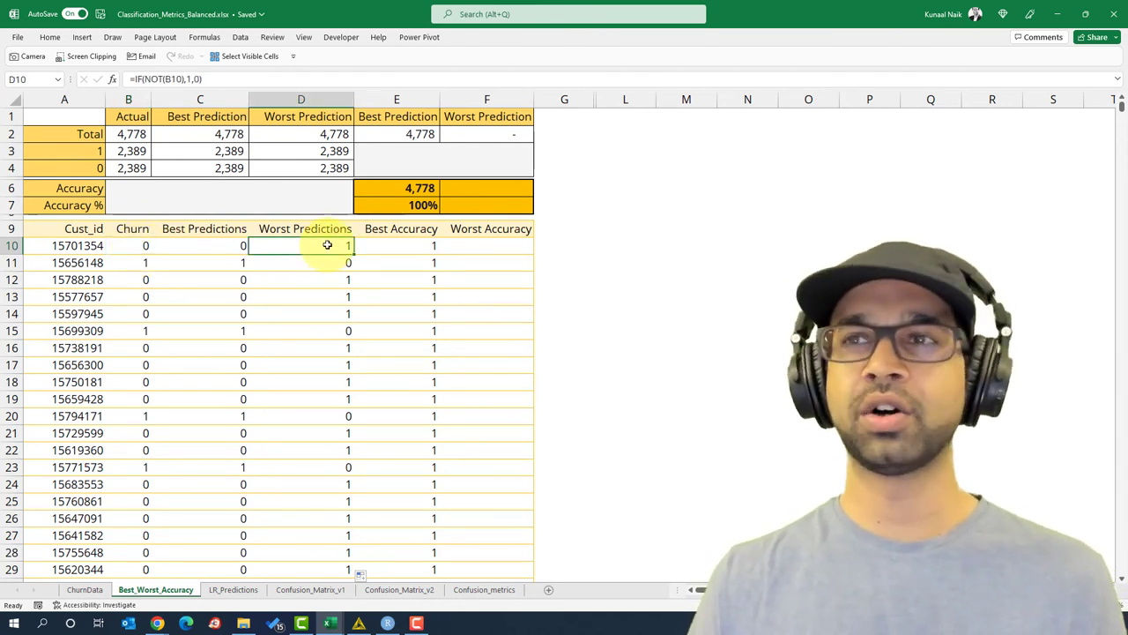
ctrl+click(133, 248)
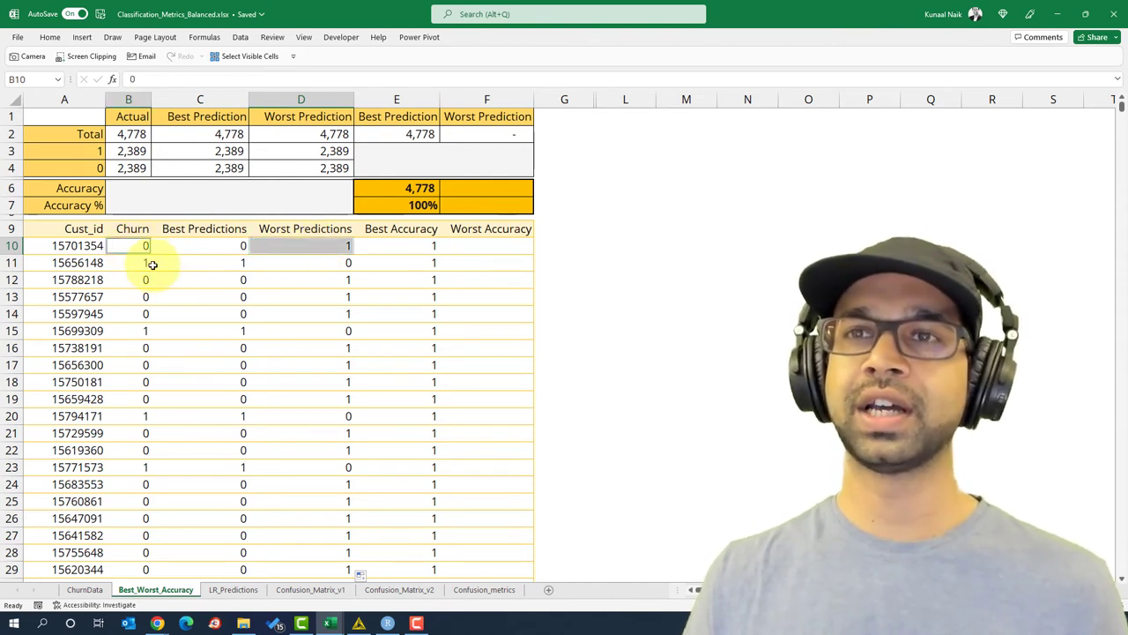
ctrl+click(144, 261)
click(270, 263)
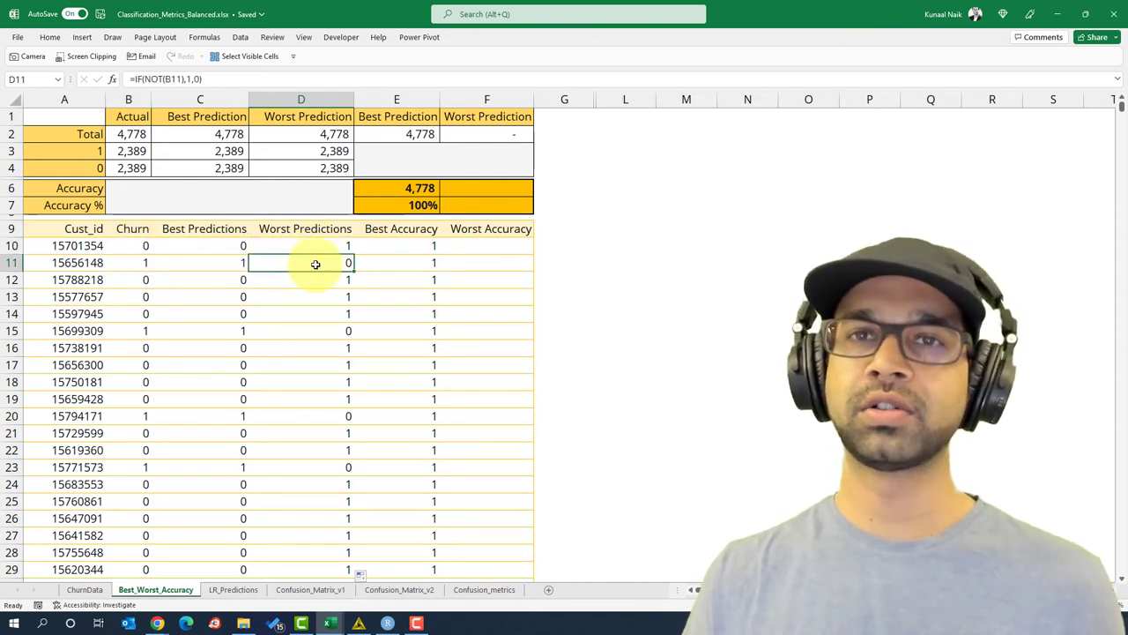
Step: Enter =IF(B10=D10,1,0) in F10, the first Worst Accuracy cell, to flag whether Churn matches Worst Predictions
click(473, 249)
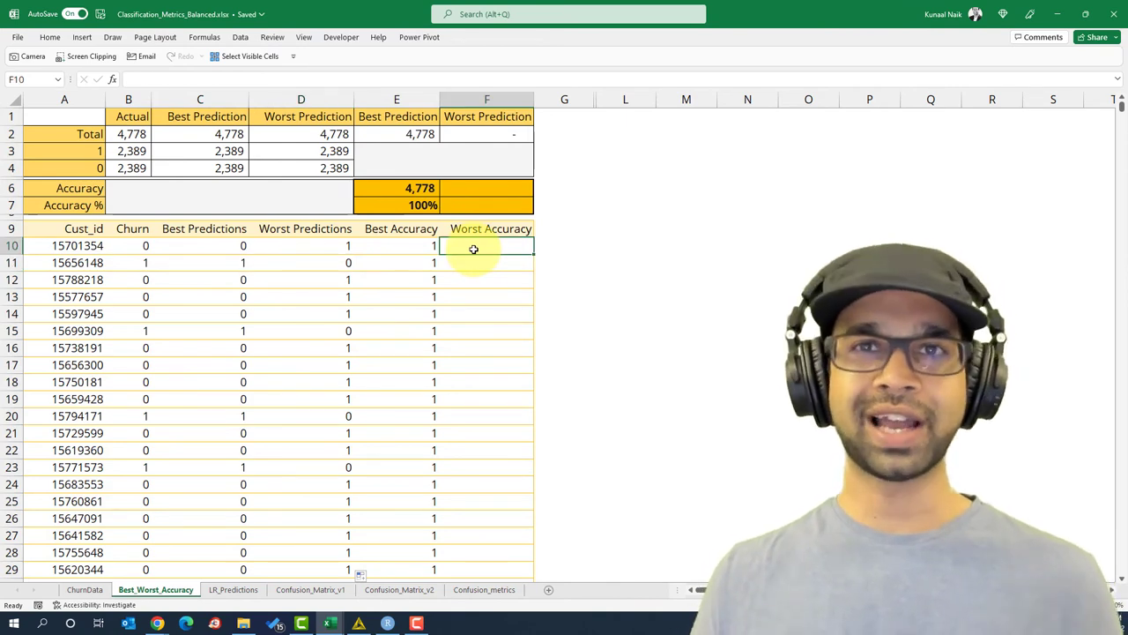
text(=if)
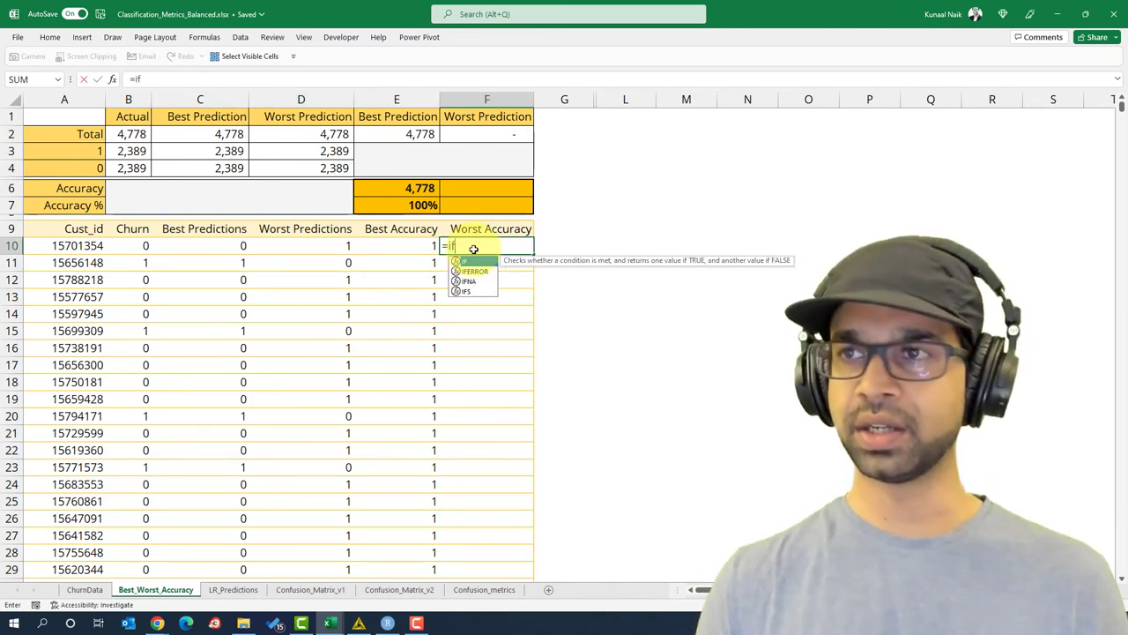
key(BackSpace)
key(BackSpace)
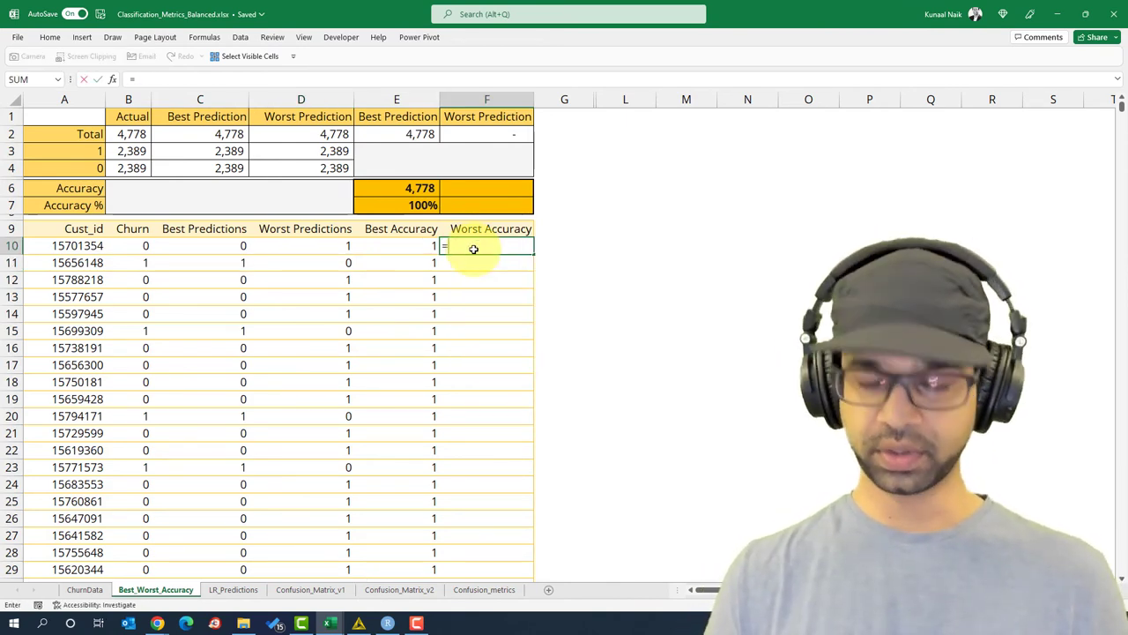
text(if)
key(Tab)
key(Left)
key(Left)
key(Left)
key(Left)
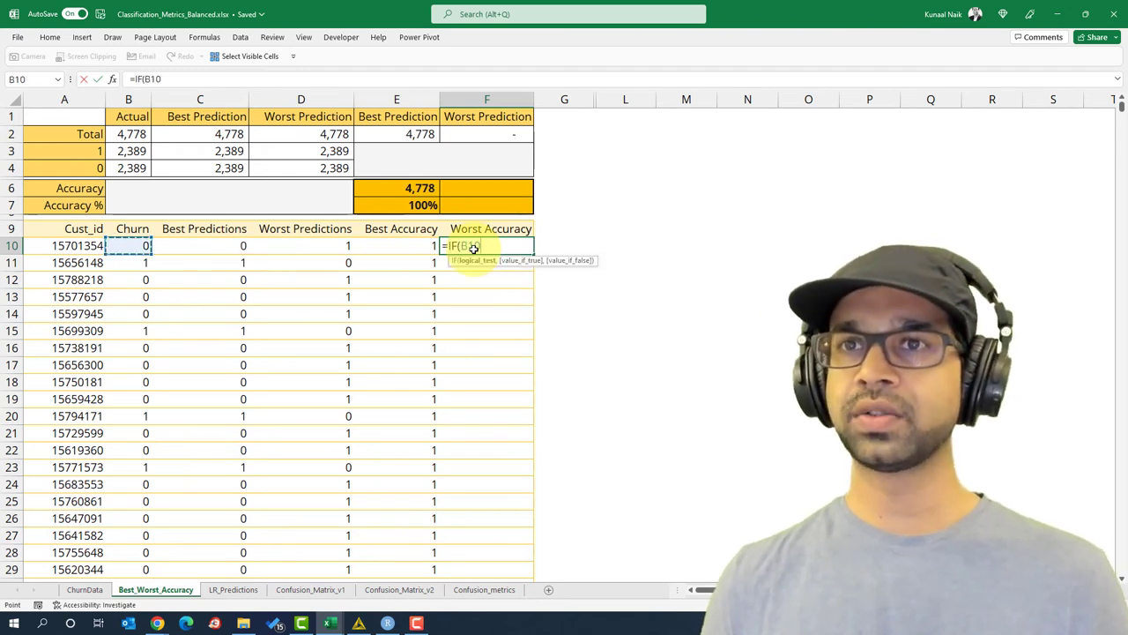
text(=)
key(Left)
key(Left)
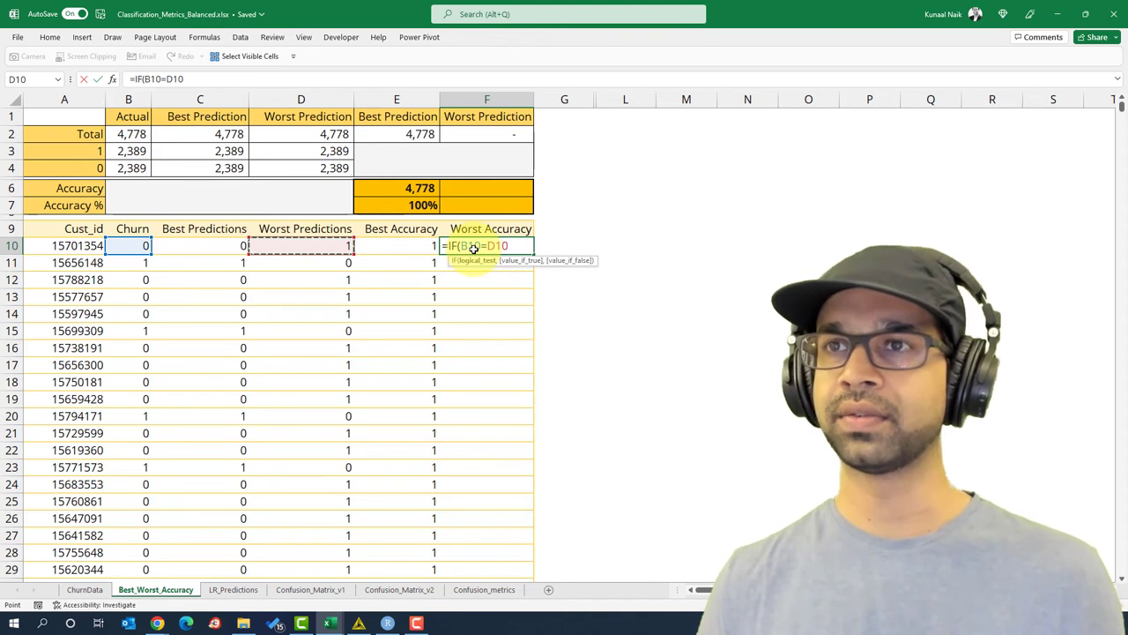
text(,1)
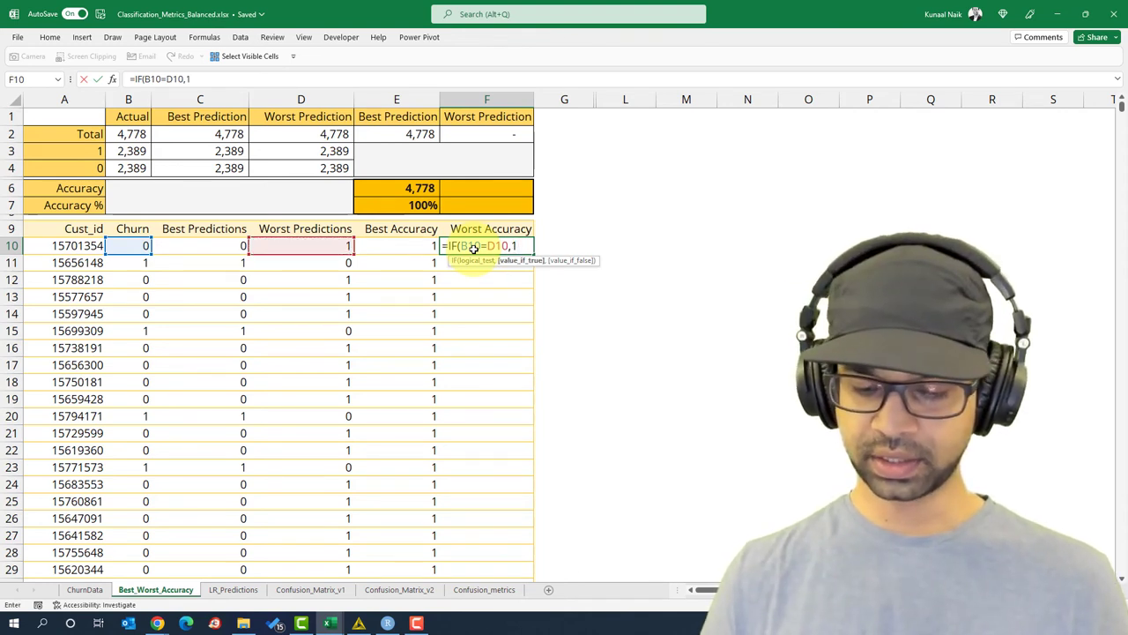
text(,)
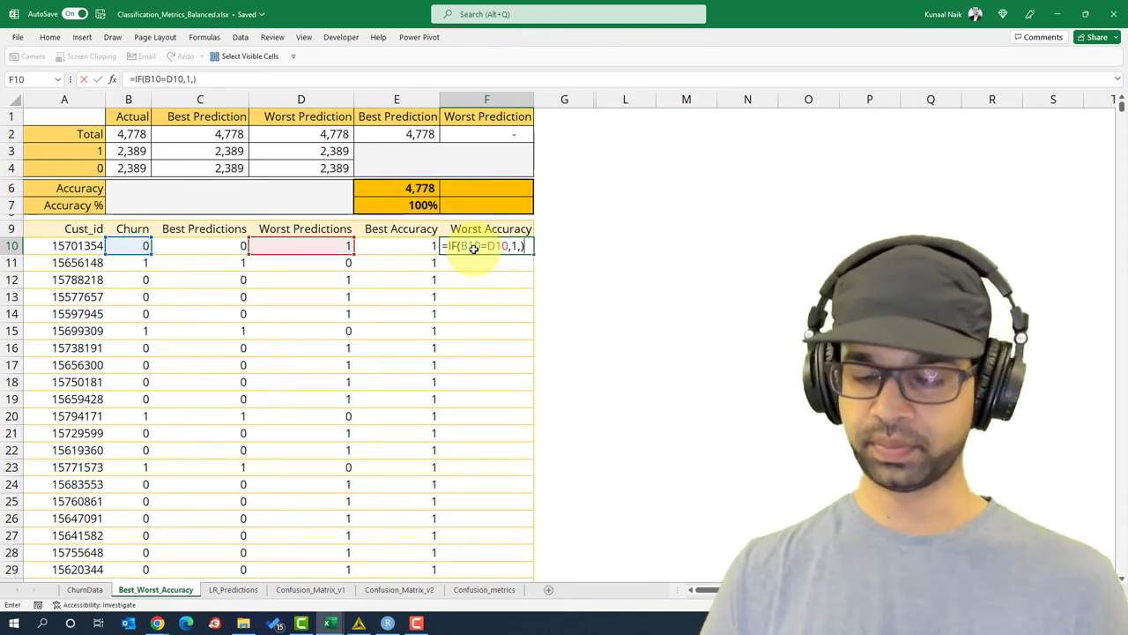
text(0))
key(ctrl+Return)
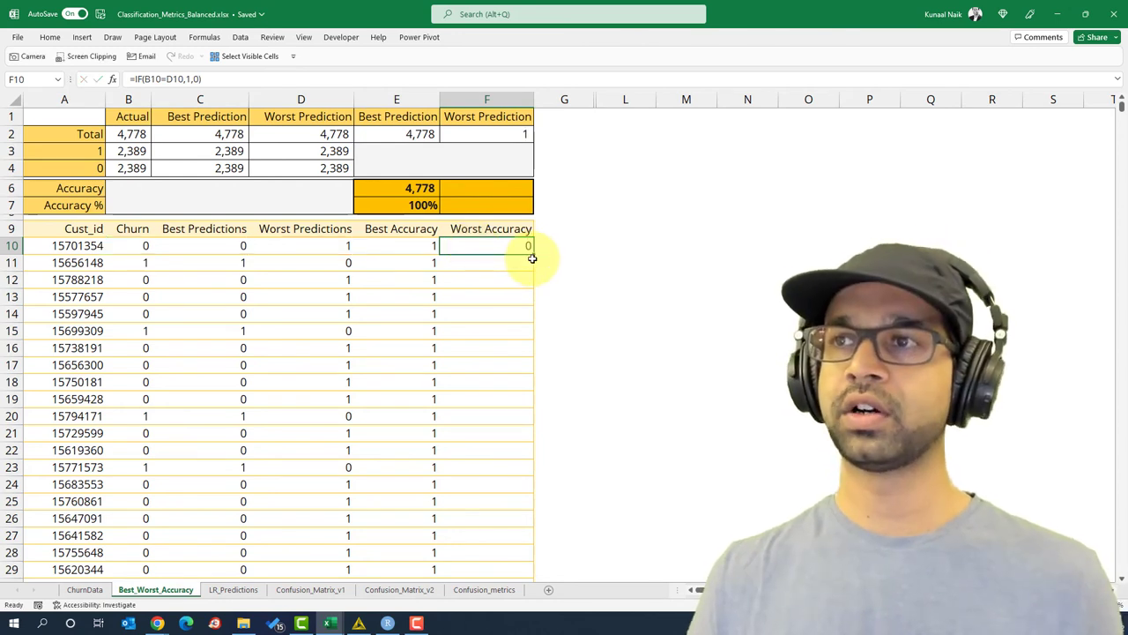
Step: Fill the Worst Accuracy formula down for all customers and total that column in F6 with =SUM(F10:F4787)
double_click(529, 259)
click(492, 139)
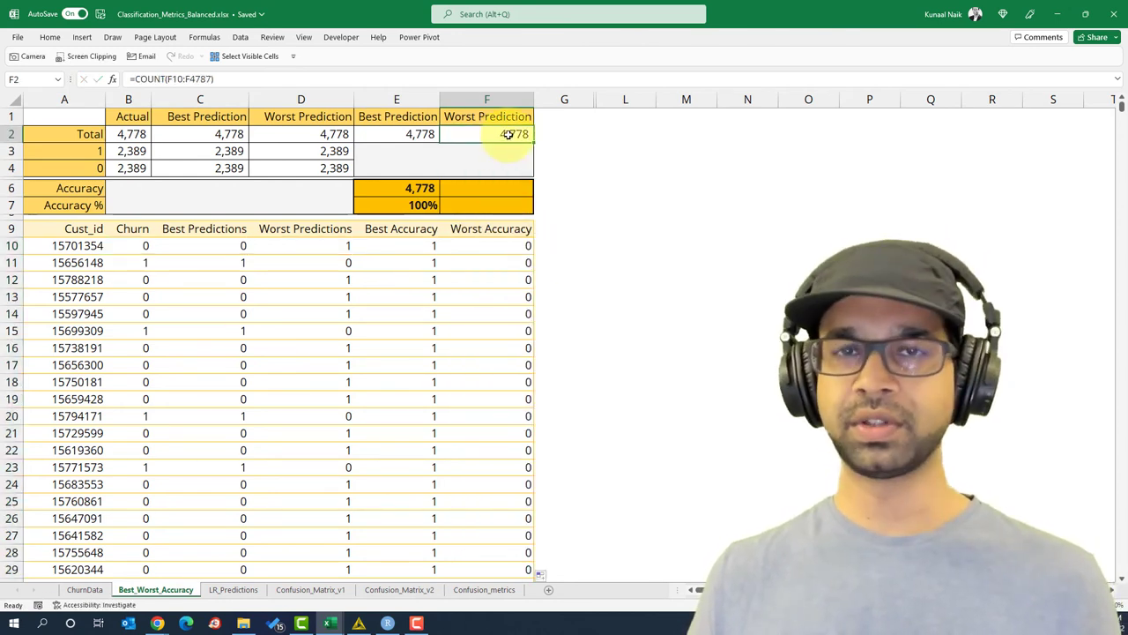
click(490, 186)
text(=SUM()
key(Down)
key(Down)
key(Down)
key(Down)
key(ctrl+shift+Down)
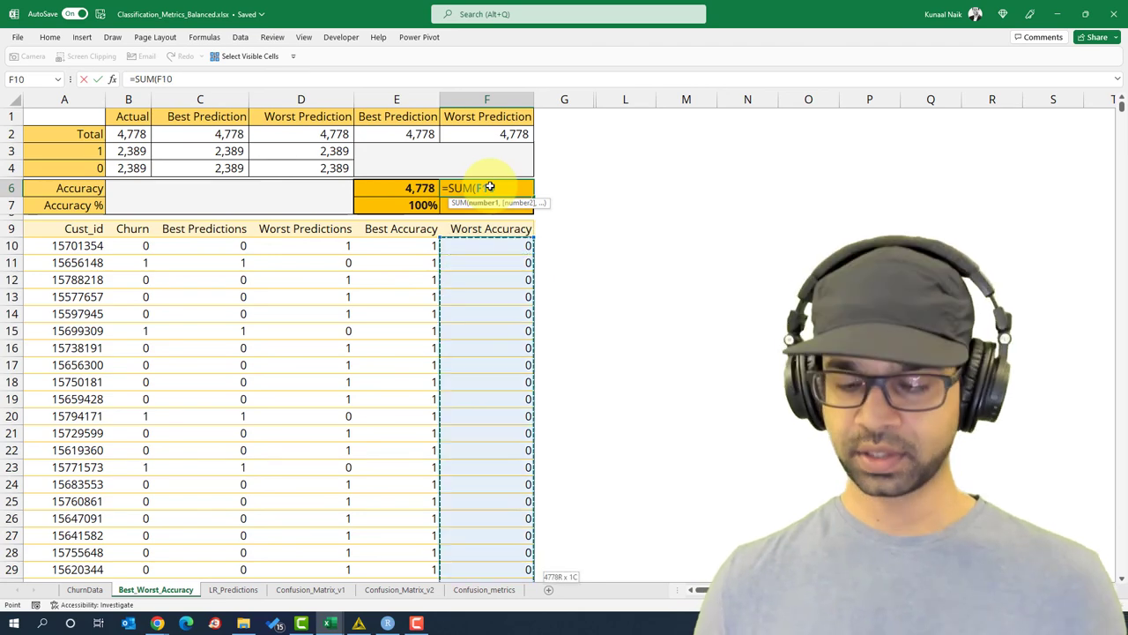
text())
key(Return)
key(Up)
key(Up)
key(Up)
key(Up)
key(Up)
key(Up)
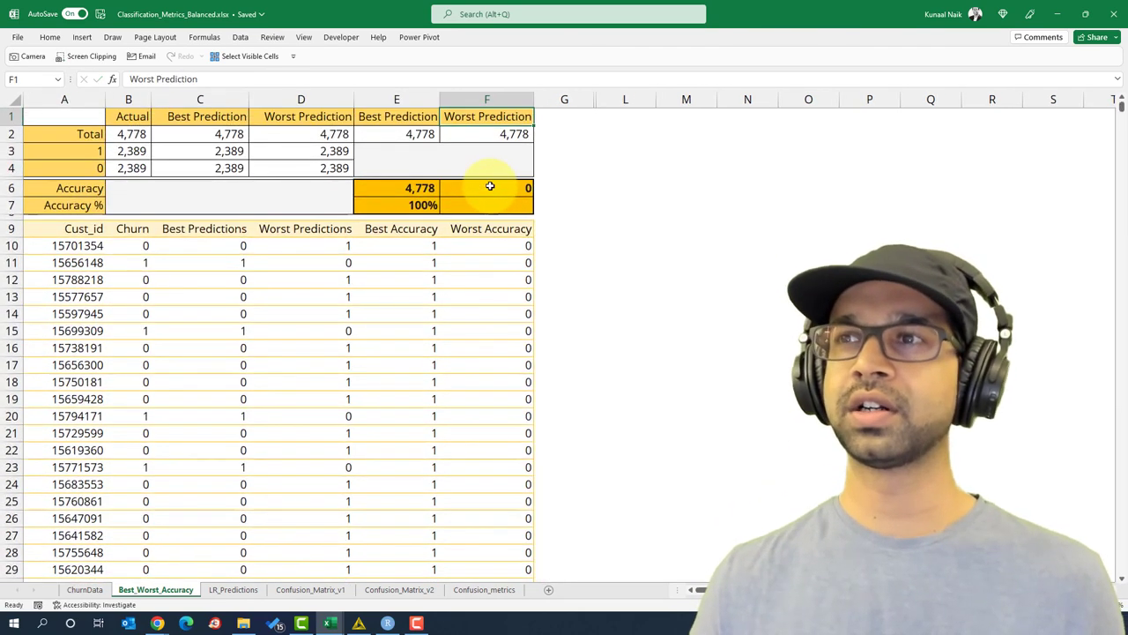
Step: Calculate the Worst Prediction accuracy percentage in F7 with =F6/F2, dividing the correct predictions by the total
click(490, 187)
click(498, 205)
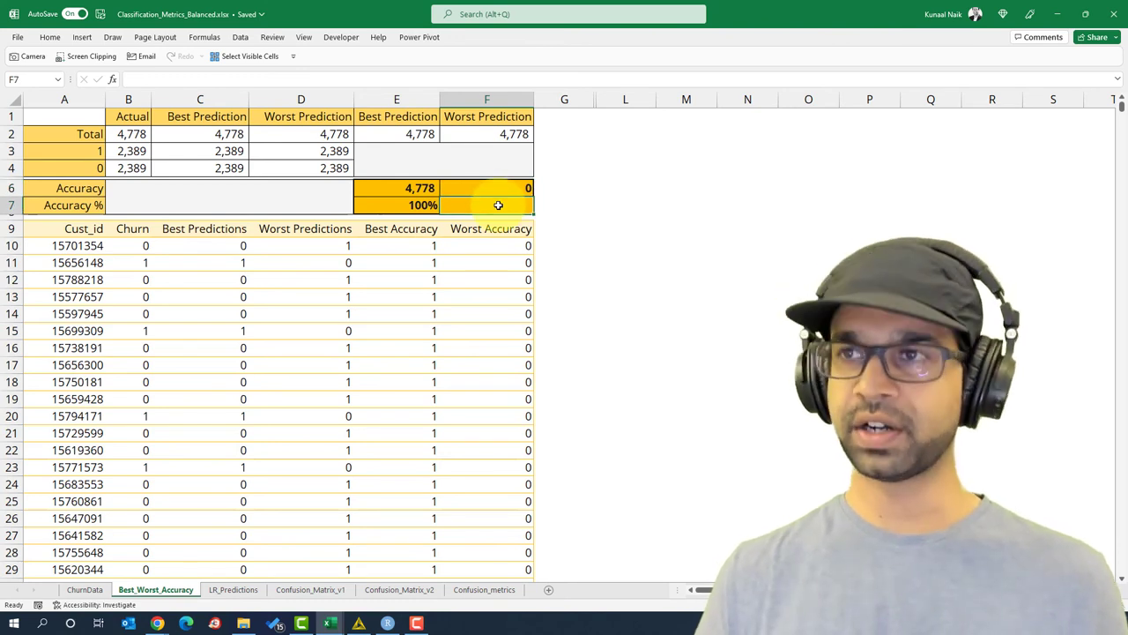
text(=)
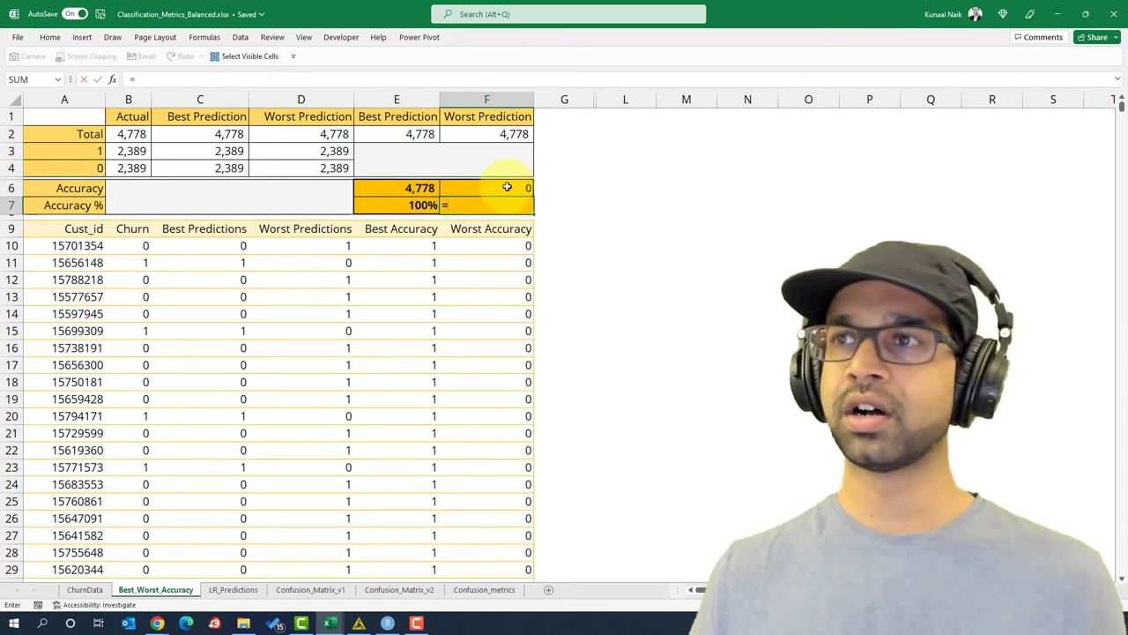
click(507, 187)
text(/)
click(499, 134)
key(Return)
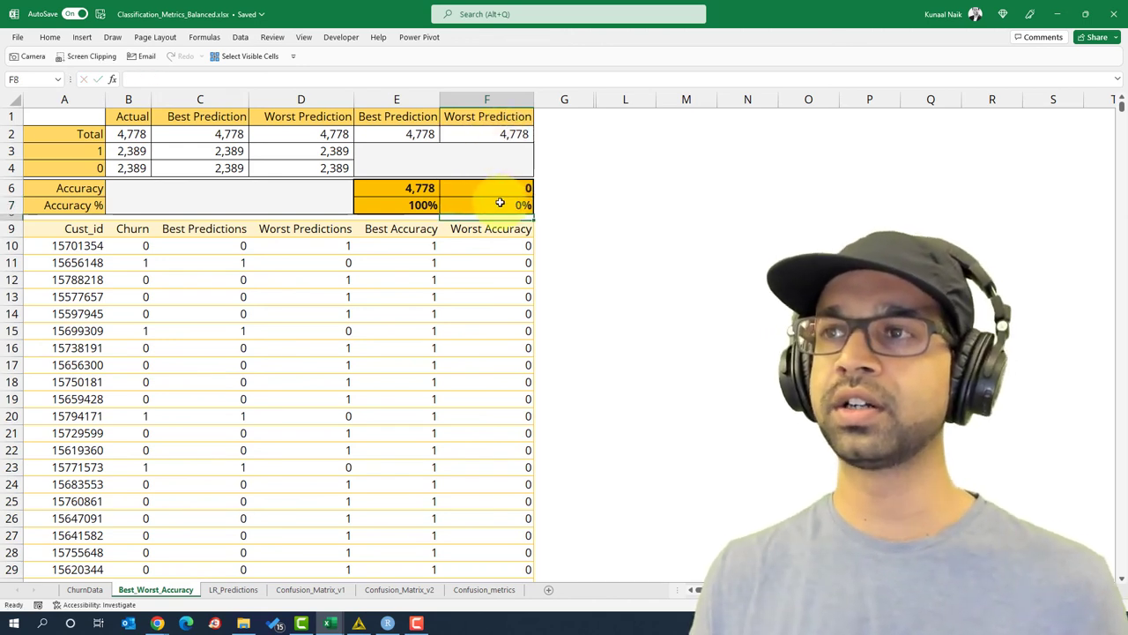
Step: Compare the Accuracy and Accuracy % results of the best prediction with those of the worst prediction
drag(416, 189, 415, 201)
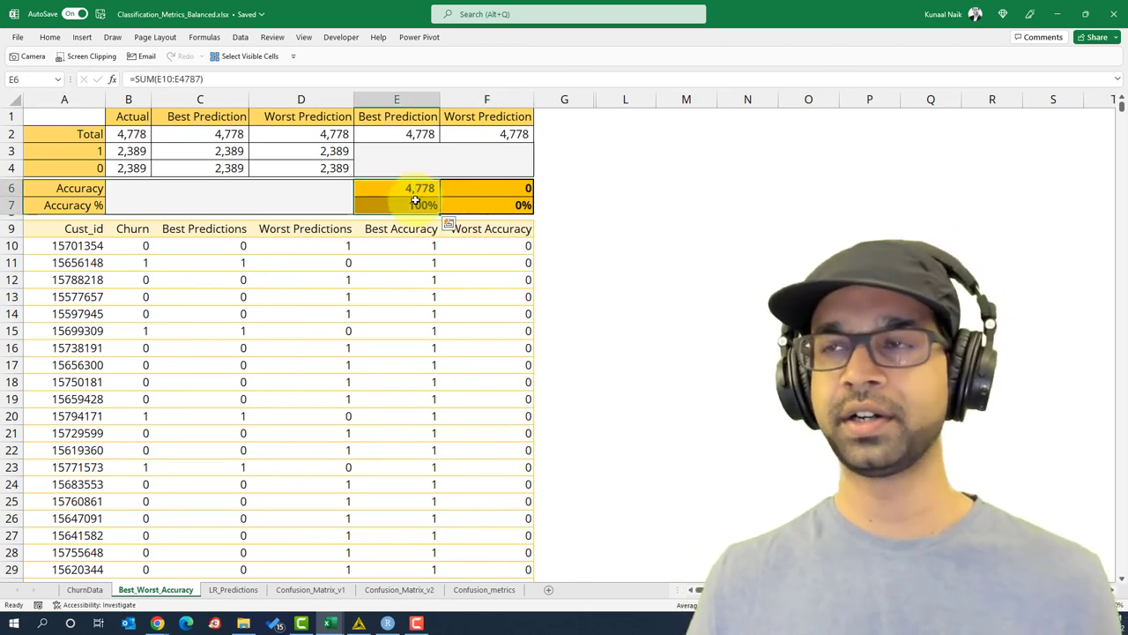
drag(493, 190, 499, 202)
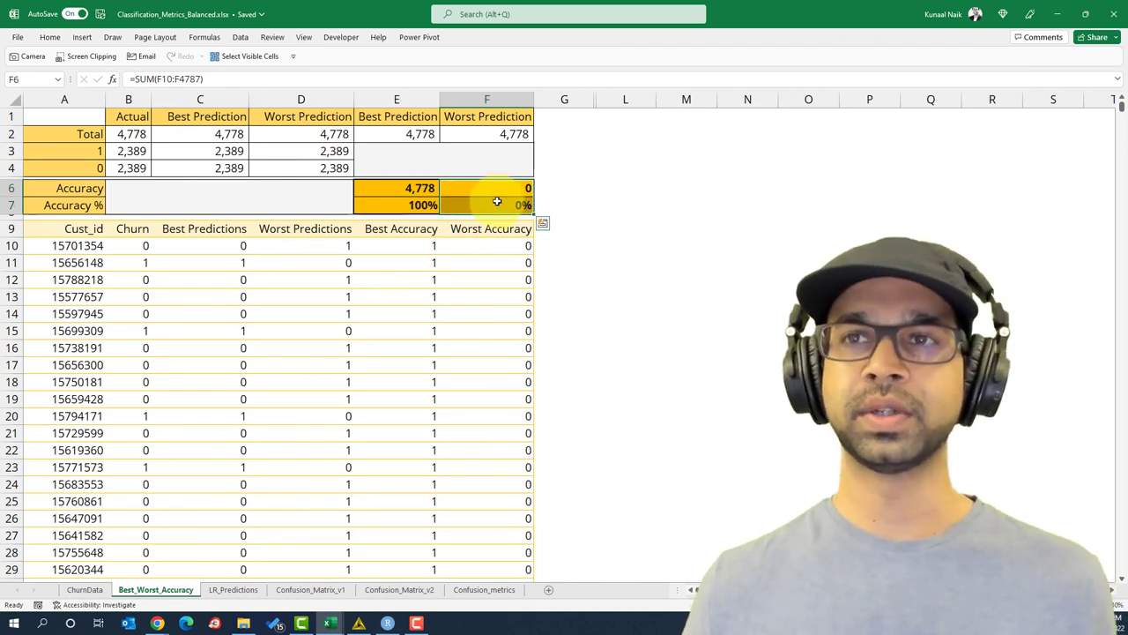
click(302, 278)
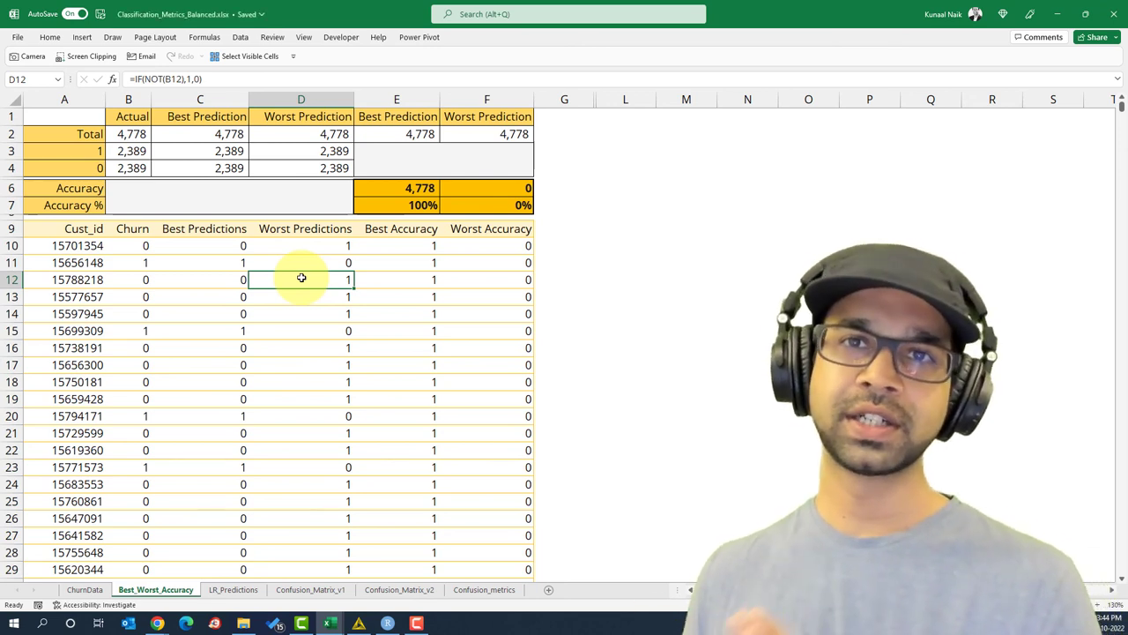
click(408, 189)
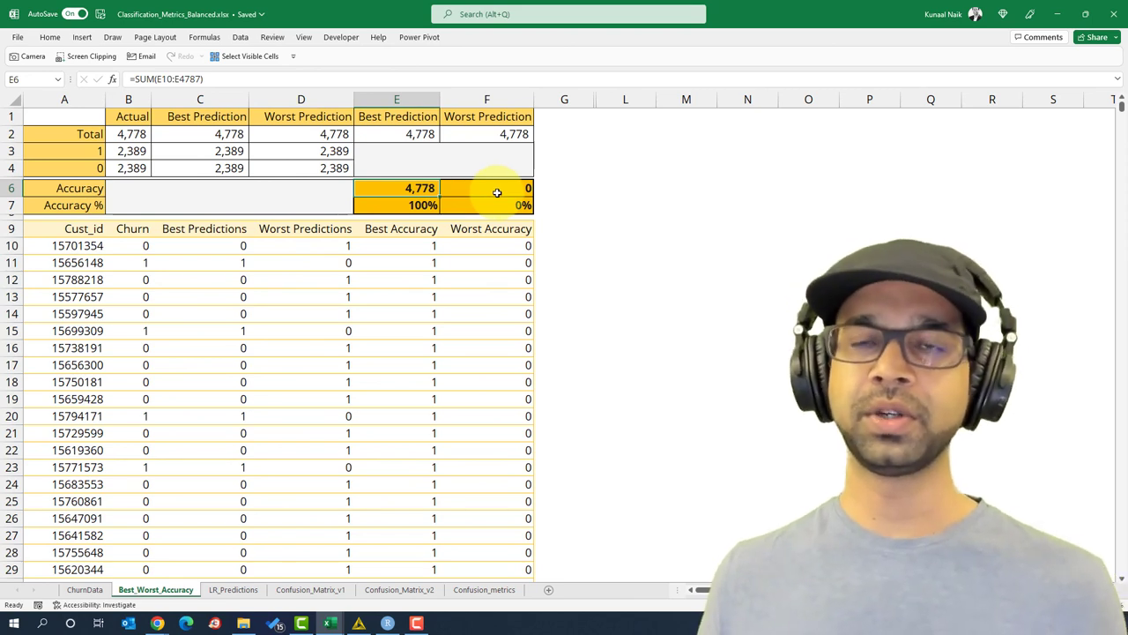